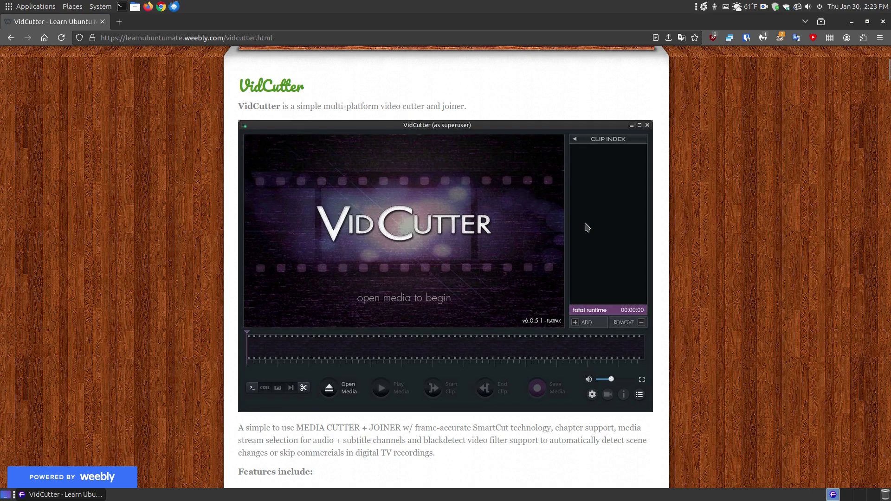
Review the VidCutter overview and feature list in the guide and open the project's GitHub page
scroll(663, 260, down, 3)
scroll(661, 256, up, 3)
scroll(741, 316, down, 10)
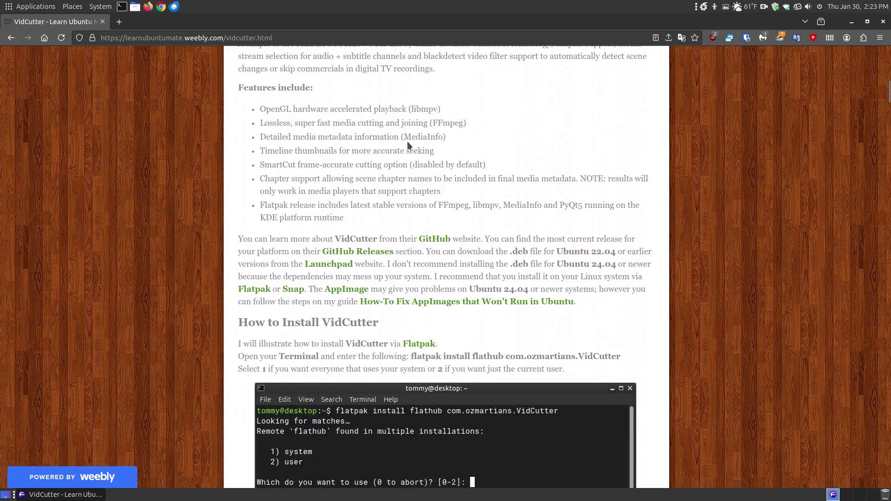
click(429, 241)
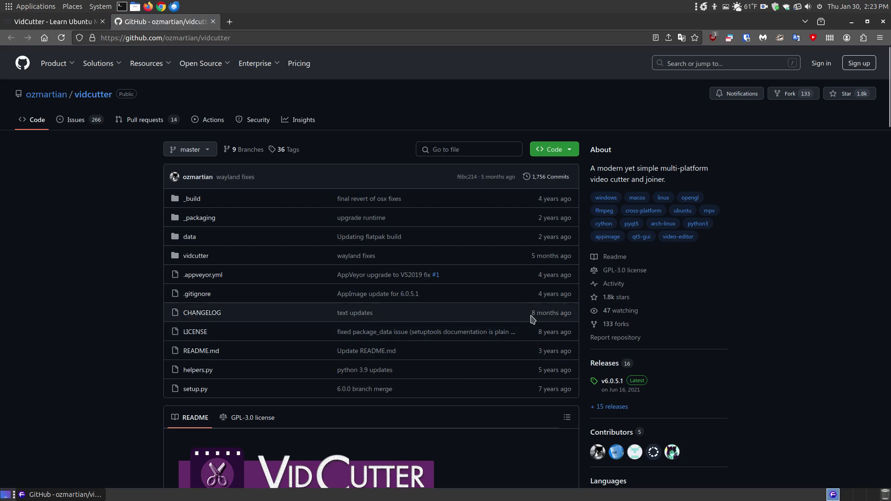
Examine the README's Linux installation instructions for Flatpak, Snap, Arch Linux, Ubuntu, openSUSE and Fedora
scroll(25, 436, down, 2)
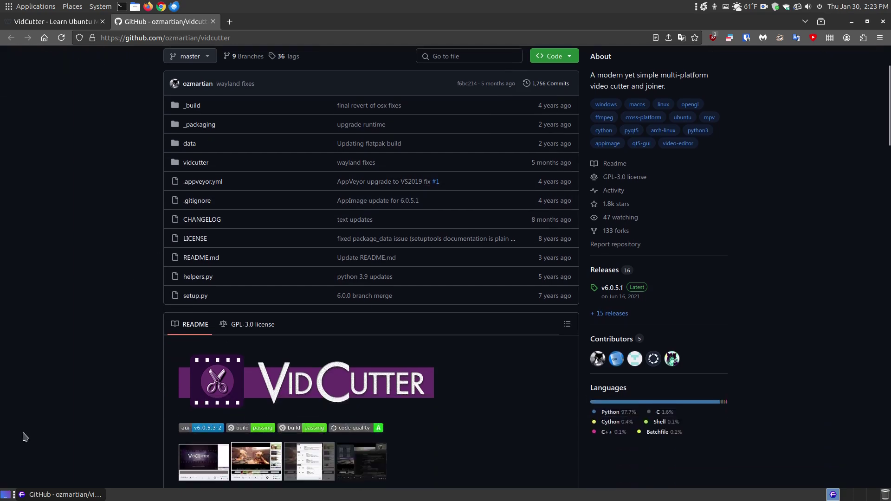
scroll(25, 437, down, 2)
scroll(84, 274, down, 6)
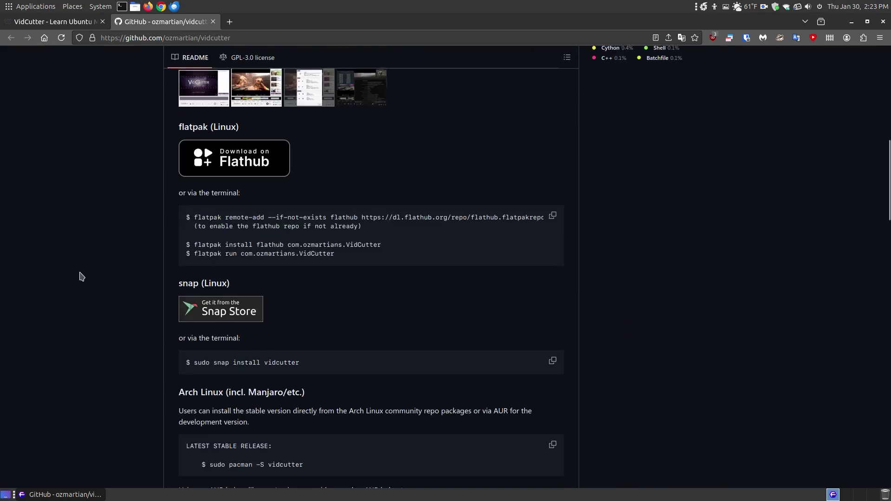
scroll(74, 260, up, 6)
scroll(76, 253, down, 4)
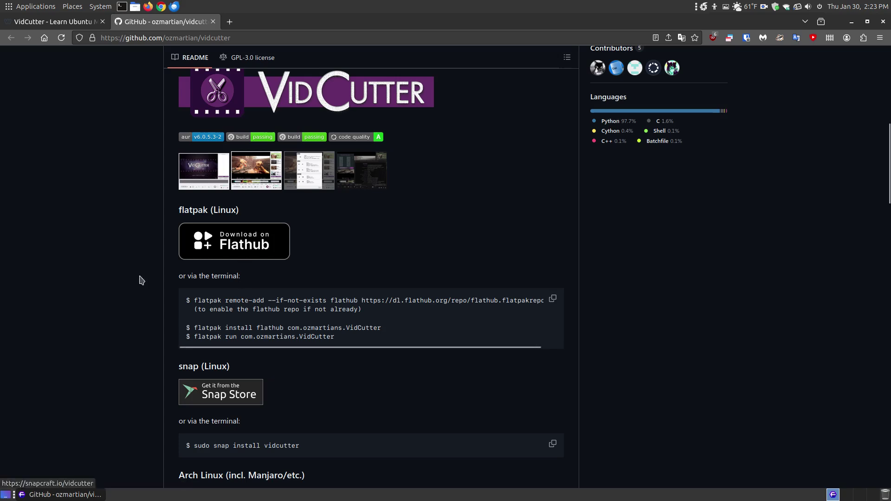
scroll(121, 278, down, 6)
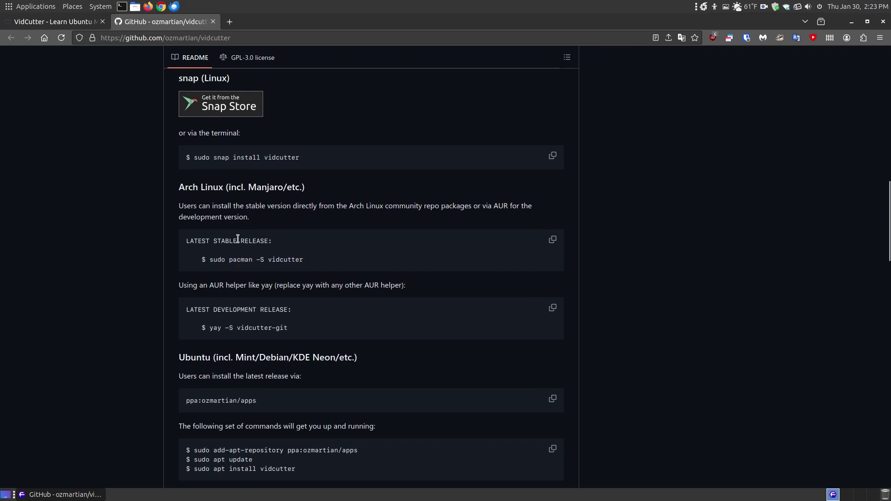
scroll(225, 199, down, 2)
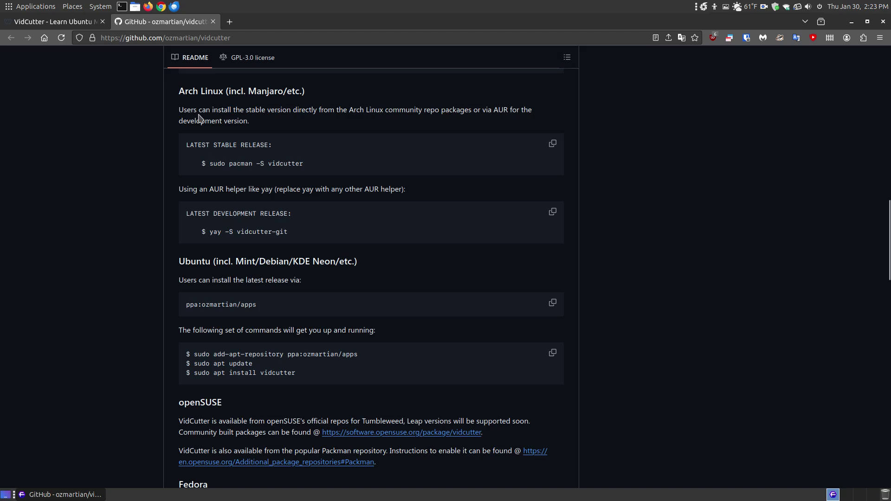
scroll(205, 256, down, 2)
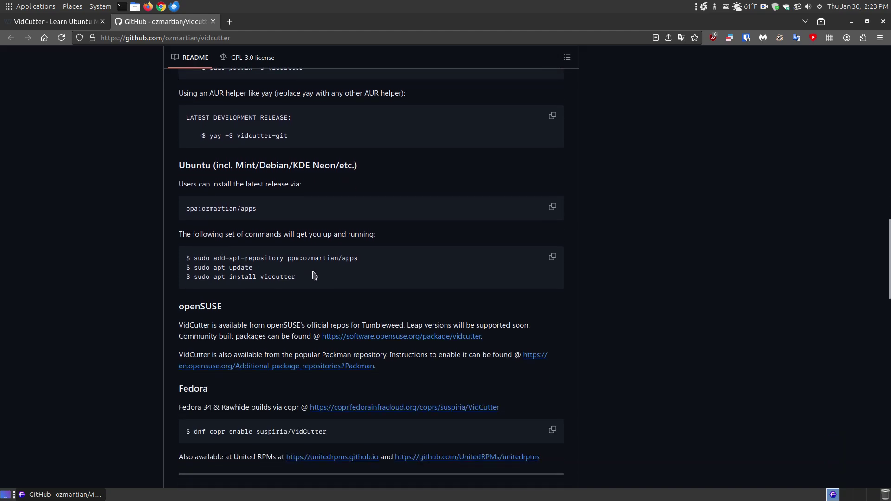
Open the guide's Launchpad link to check the available VidCutter .deb packages, and close that page
click(63, 31)
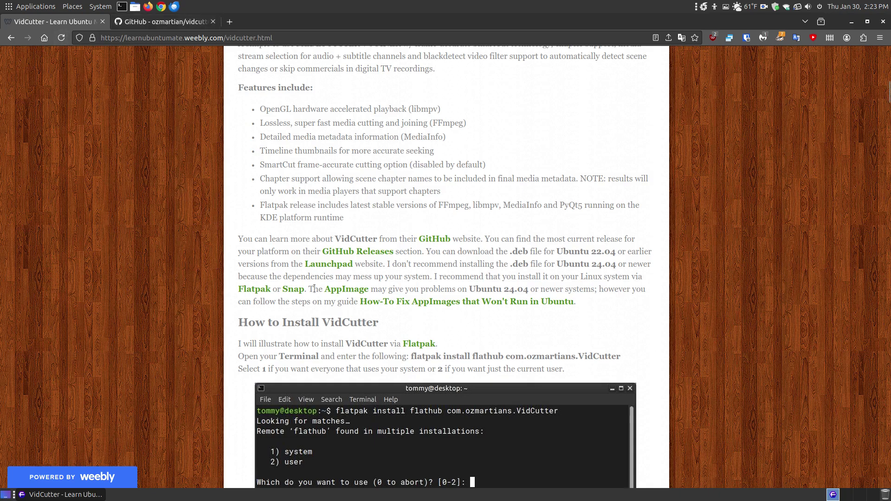
click(339, 264)
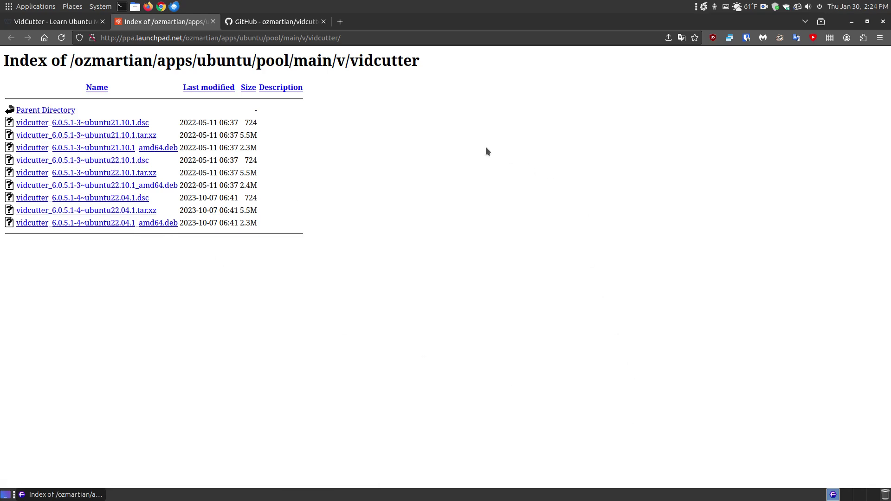
click(213, 22)
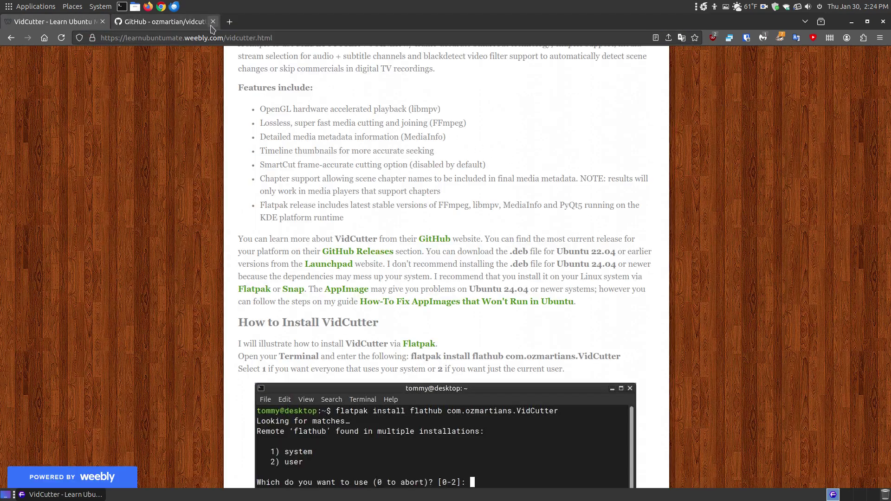
Check the Windows and macOS installation sections of the GitHub README and return to the VidCutter guide
click(186, 24)
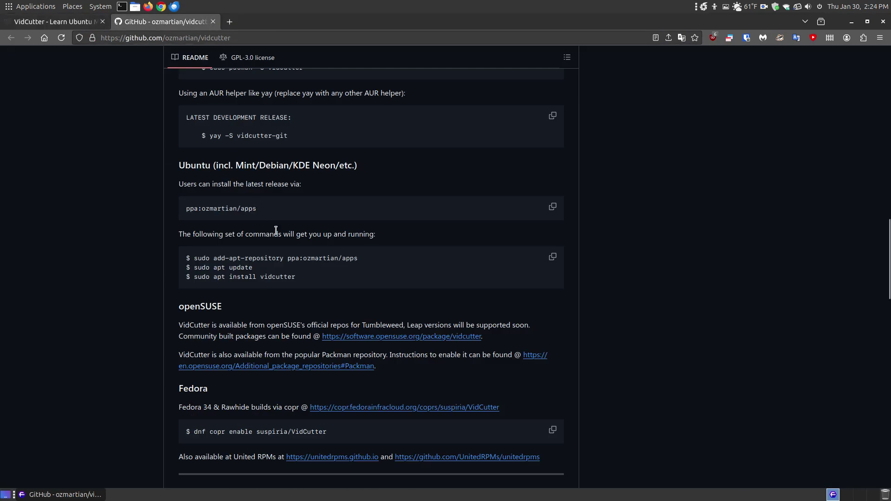
scroll(452, 323, down, 8)
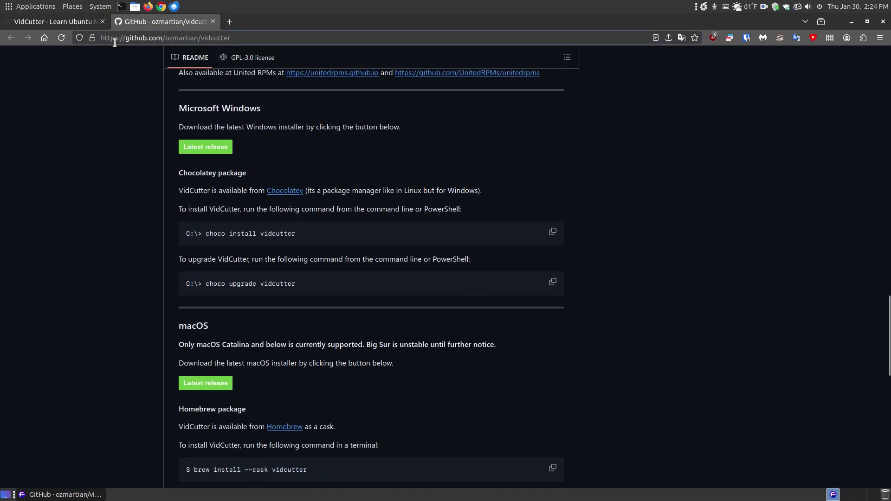
click(73, 22)
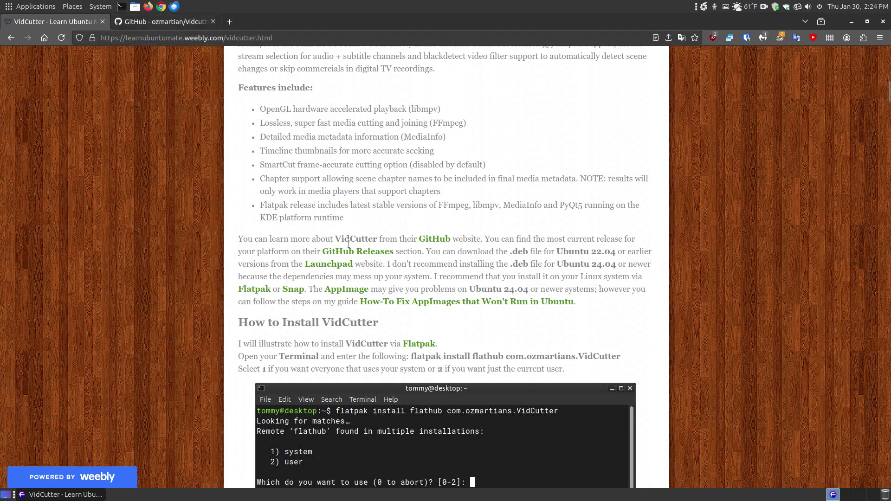
Open the guide on fixing AppImages that won't run in Ubuntu, skim its instructions and close it
click(449, 306)
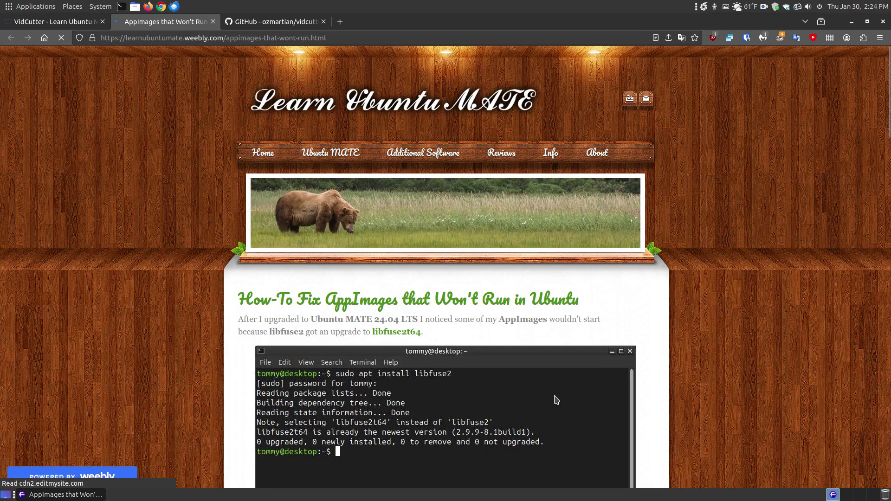
scroll(541, 305, down, 3)
scroll(541, 305, down, 3)
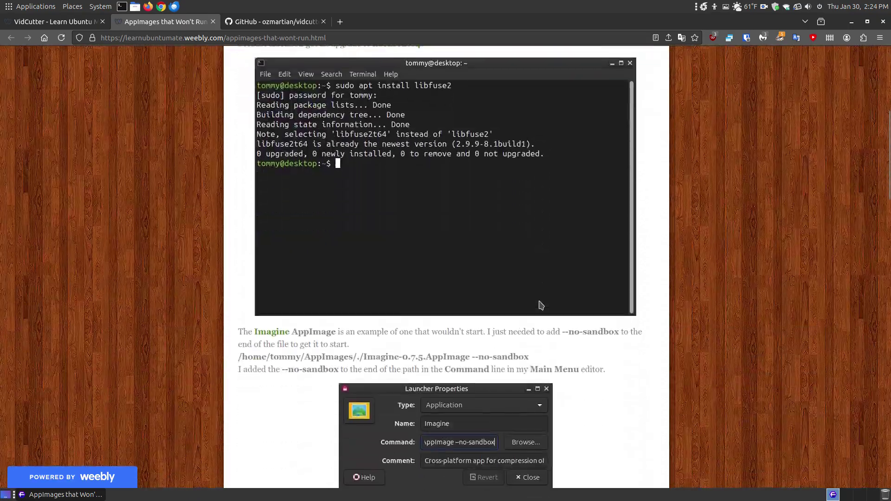
scroll(538, 304, up, 6)
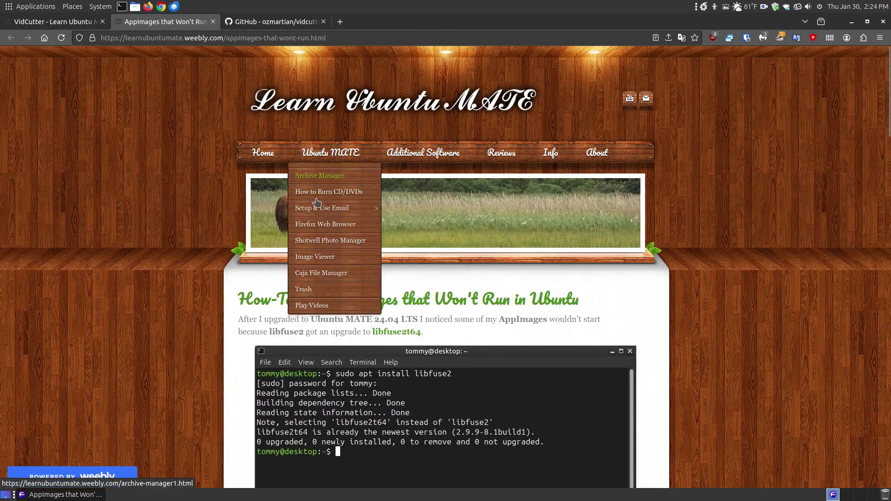
click(213, 22)
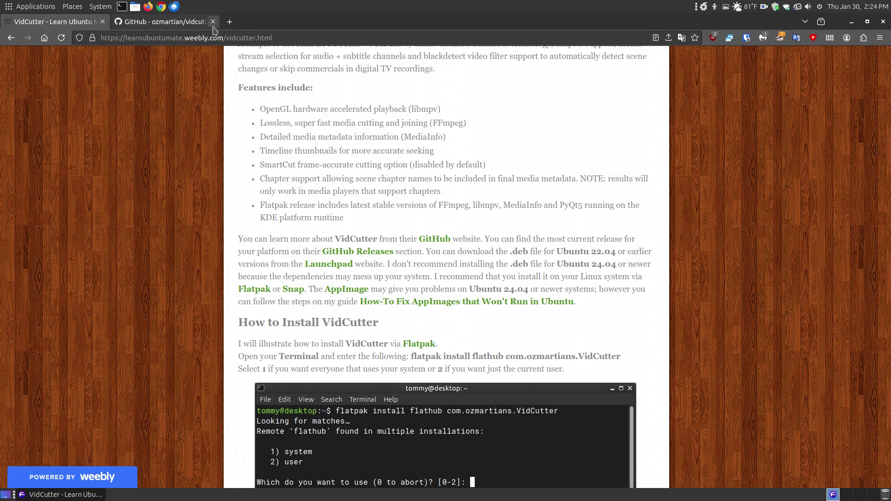
Open the v6.0.5.1 release page from the VidCutter GitHub repository
click(177, 23)
scroll(480, 227, up, 20)
scroll(481, 228, up, 1)
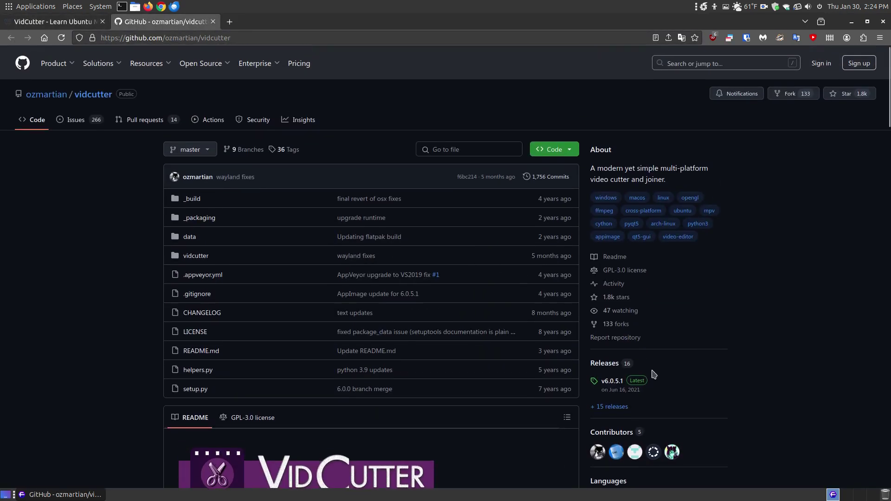
click(618, 390)
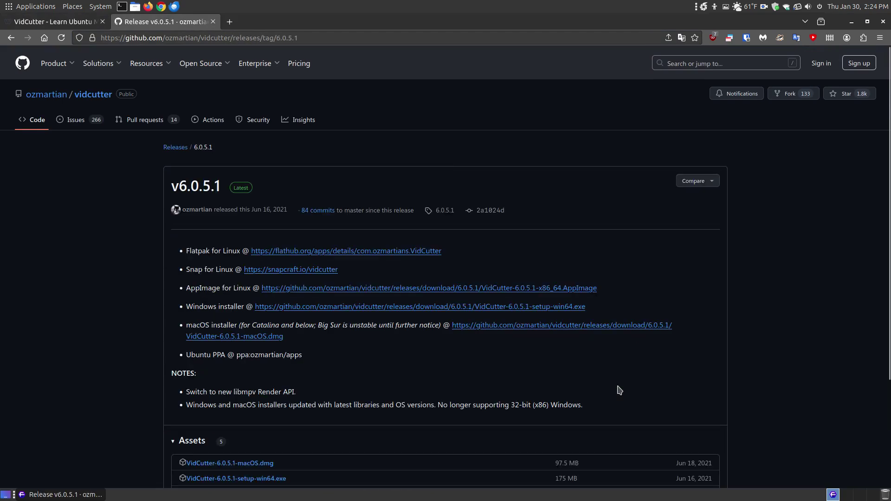
View the manual install commands on VidCutter's Flathub page and return to the release page
click(269, 253)
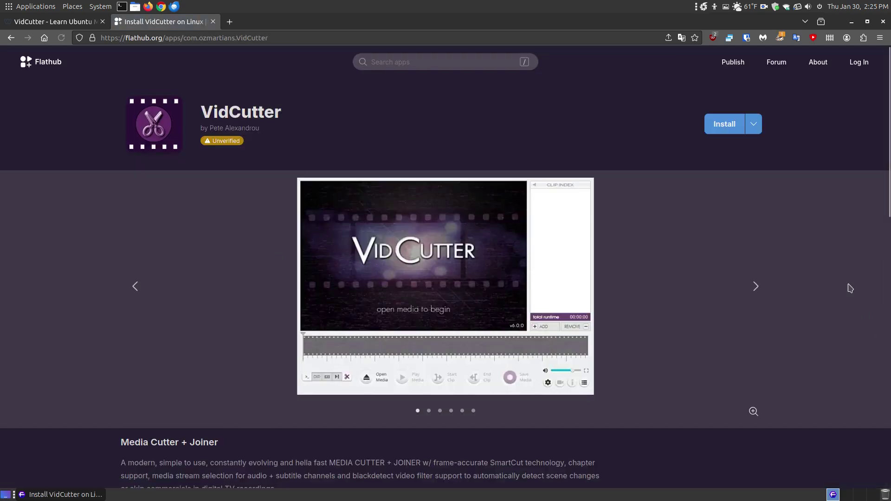
click(754, 126)
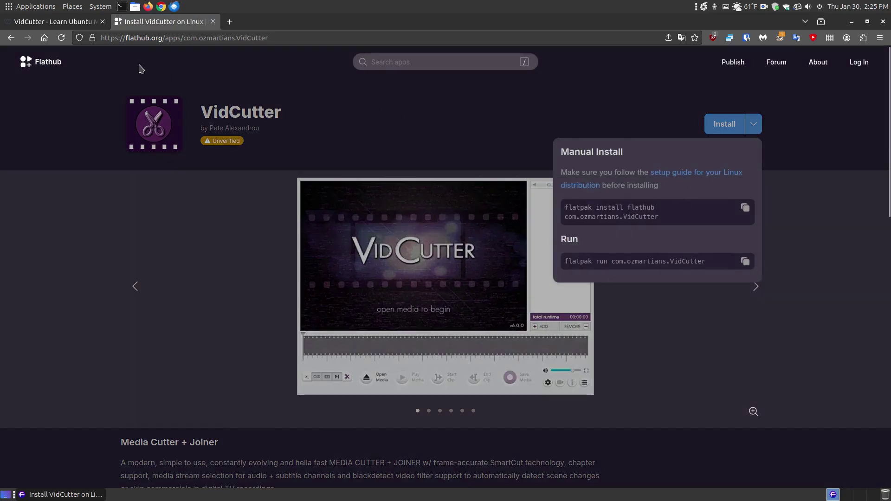
click(11, 37)
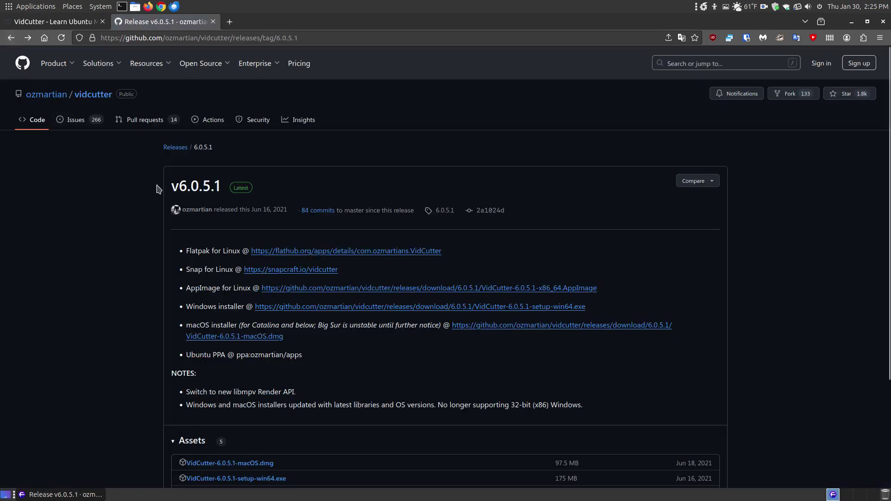
View the channel and version options on VidCutter's Snapcraft page and return to the release page
click(272, 270)
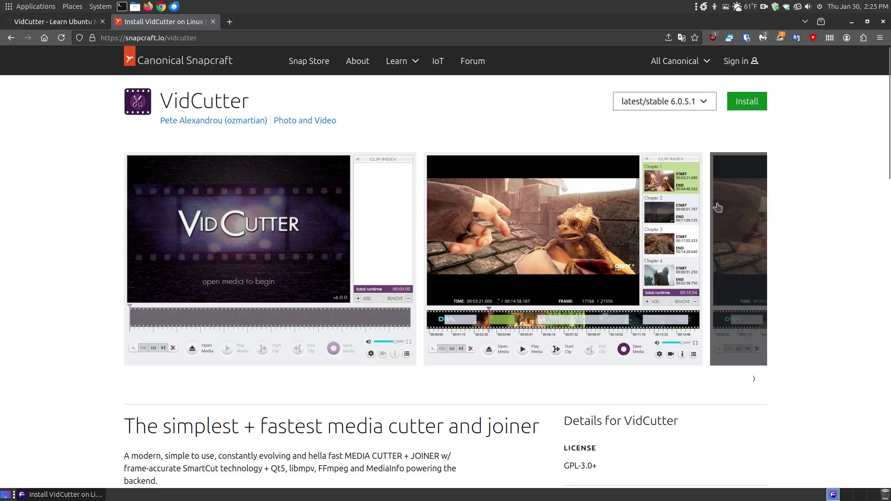
click(678, 102)
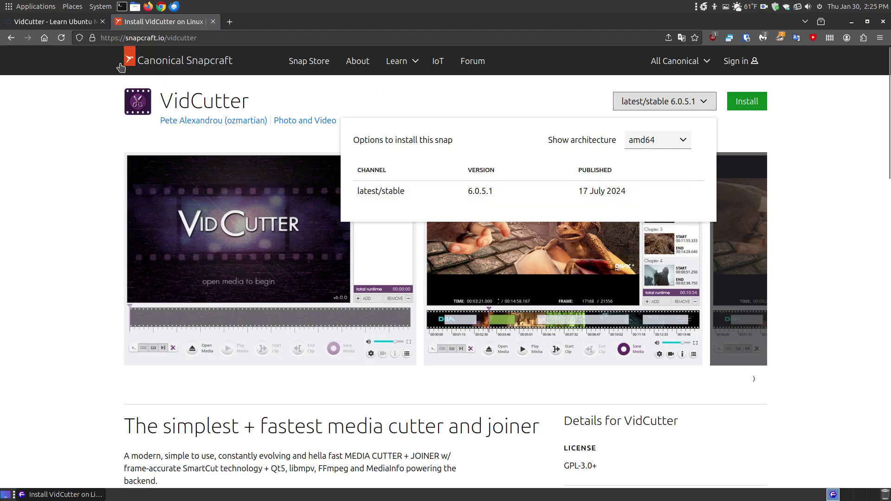
click(16, 40)
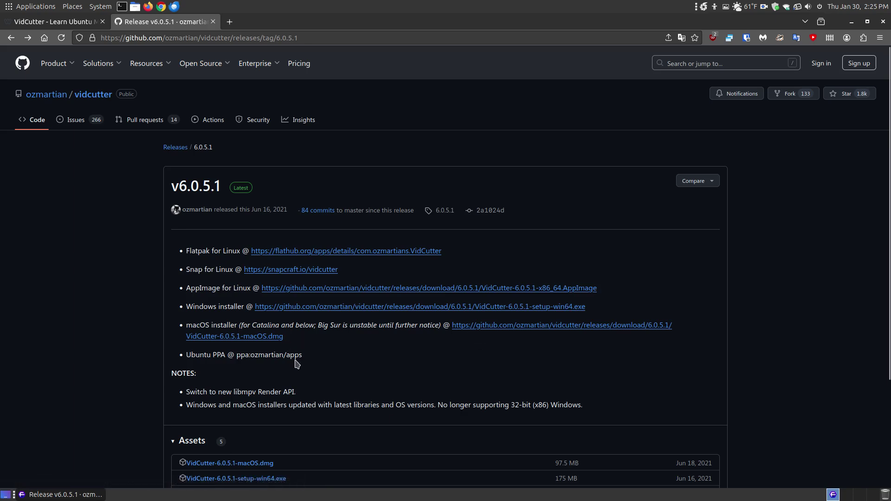
Highlight the Ubuntu PPA name in the release notes, review the downloadable assets and close the release page
drag(308, 358, 254, 355)
right_click(254, 356)
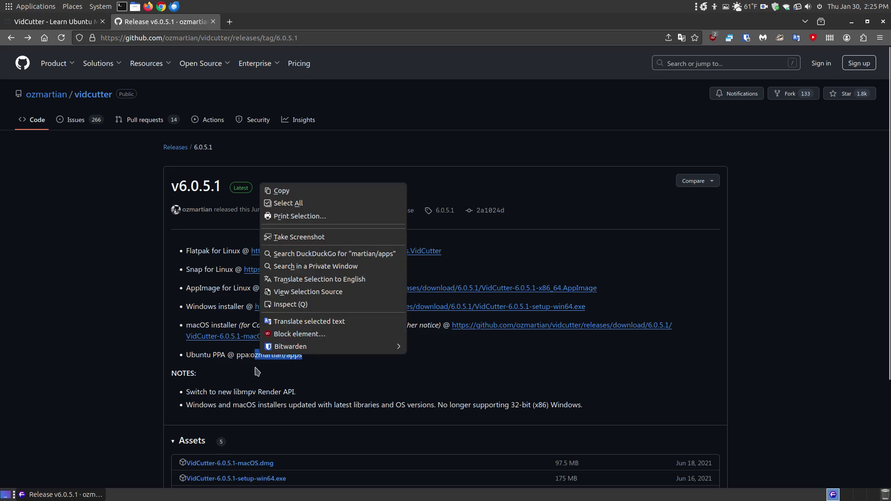
click(257, 372)
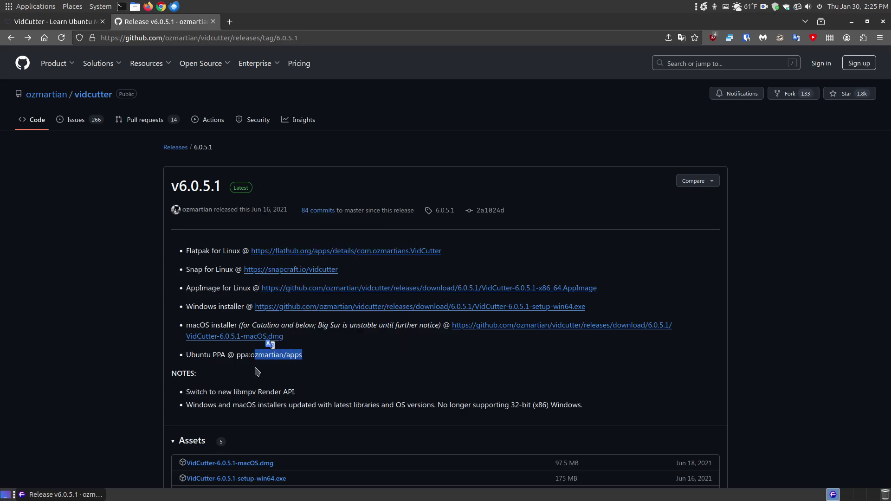
scroll(257, 372, down, 5)
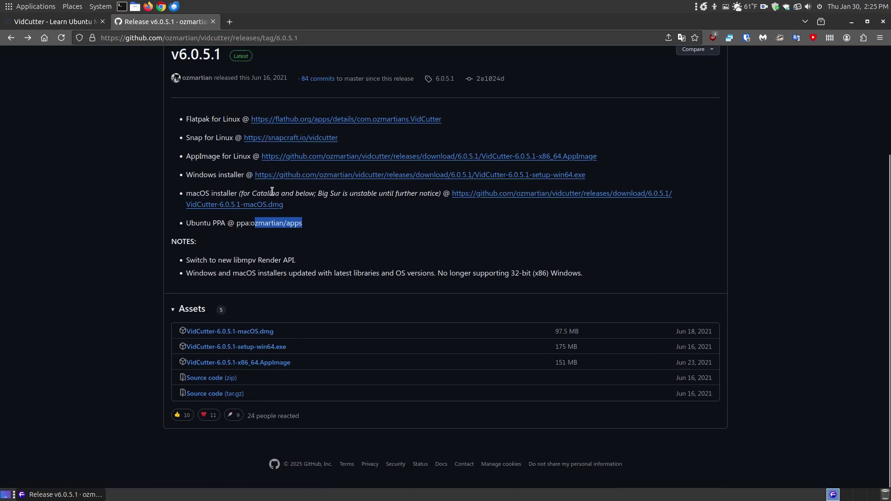
click(217, 23)
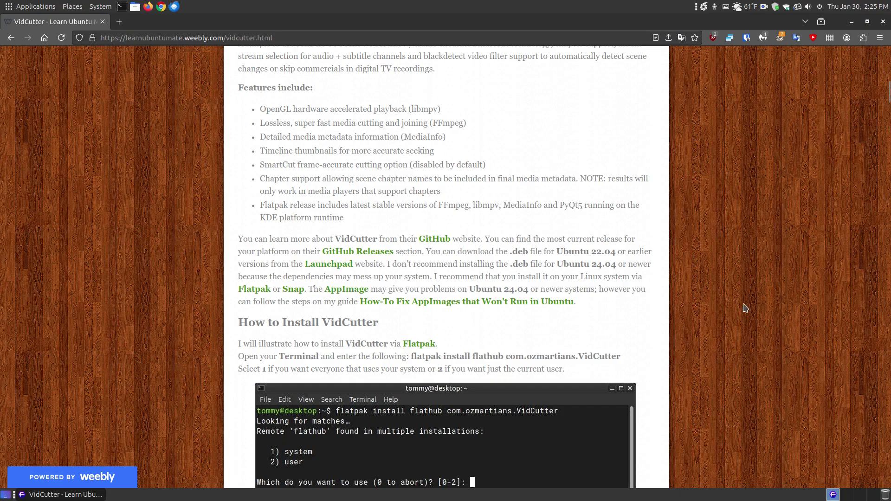
Read the guide's Flatpak installation instructions, from the command "flatpak install flathub com.ozmartians.VidCutter" through the runtime and system-change prompts
scroll(711, 359, down, 3)
scroll(711, 359, down, 3)
scroll(711, 358, up, 2)
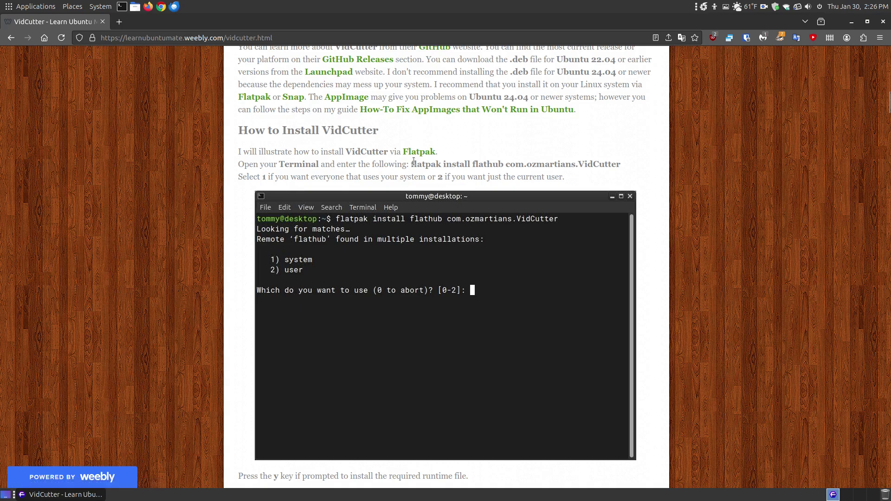
drag(412, 164, 623, 165)
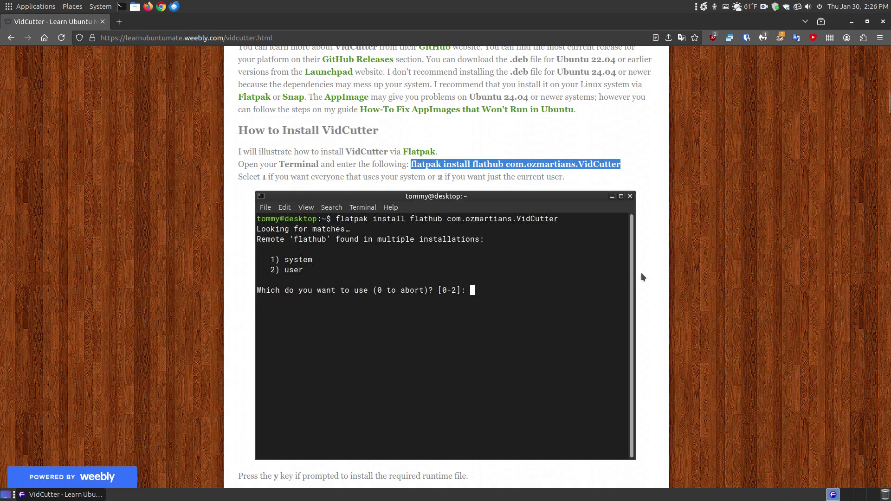
click(663, 275)
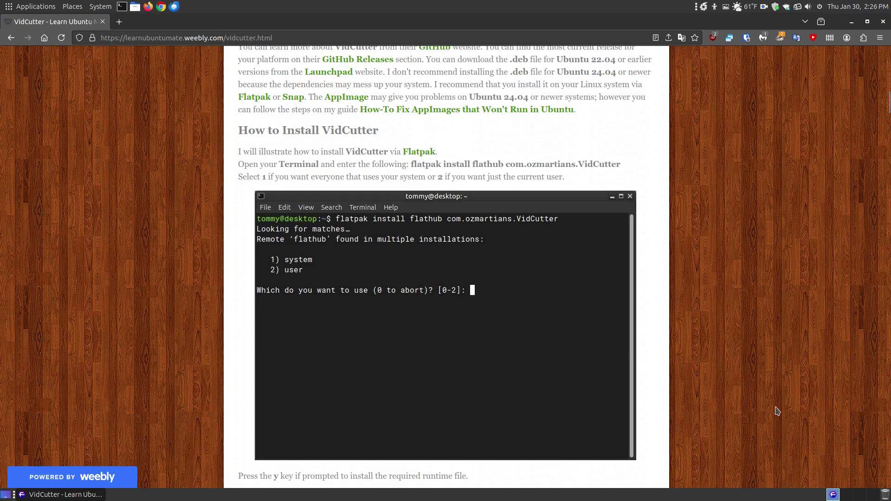
scroll(699, 360, down, 8)
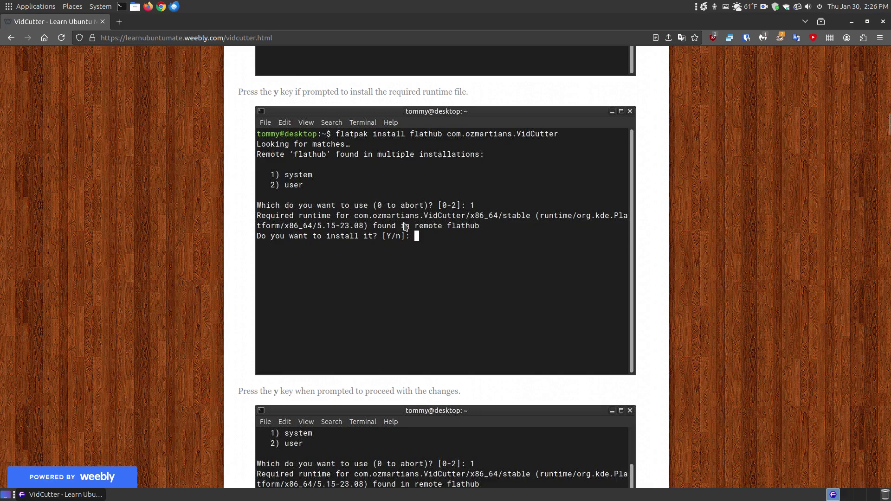
scroll(379, 220, down, 6)
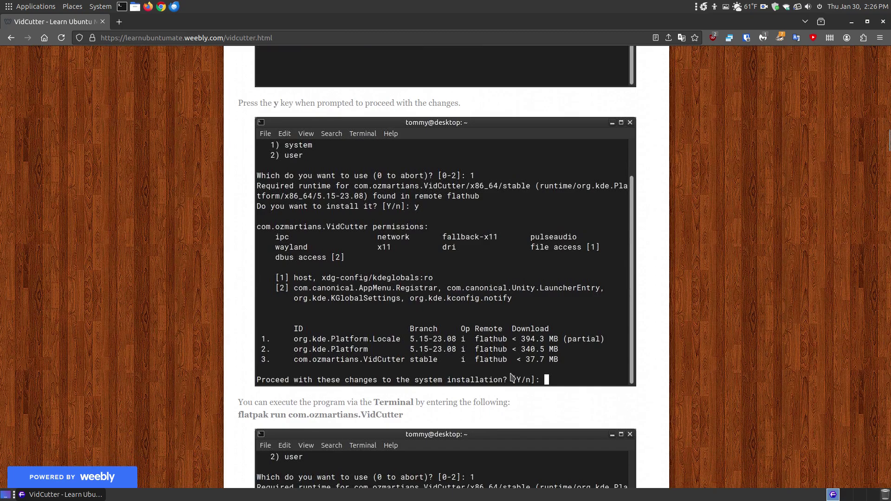
Read the guide's terminal launch command "flatpak run com.ozmartians.VidCutter" and look for VidCutter among the desktop's Sound & Video applications
scroll(514, 378, down, 4)
scroll(515, 378, down, 4)
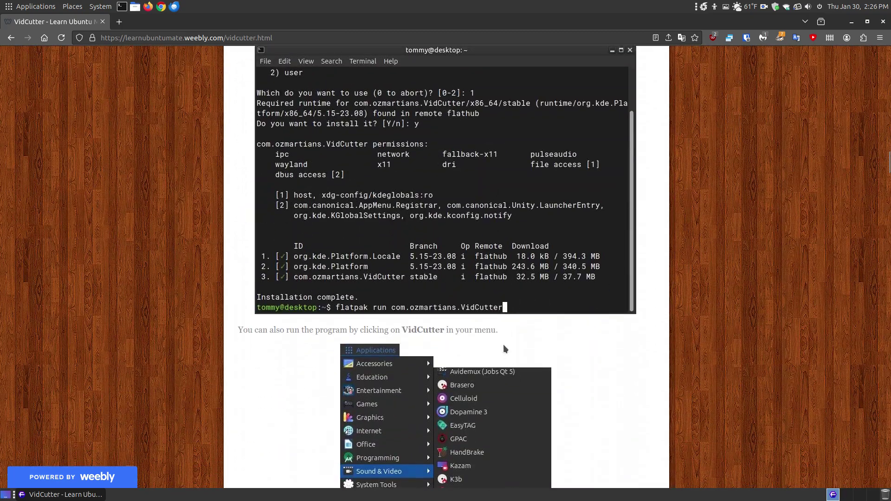
scroll(368, 306, up, 4)
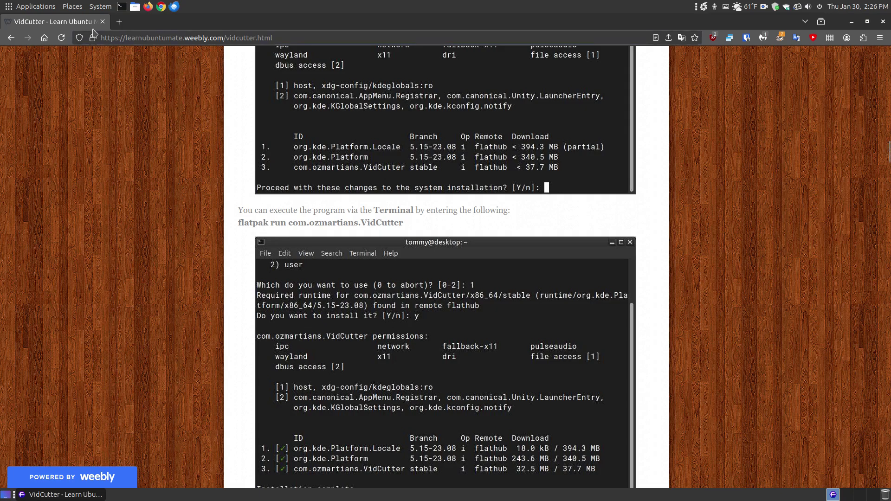
click(49, 7)
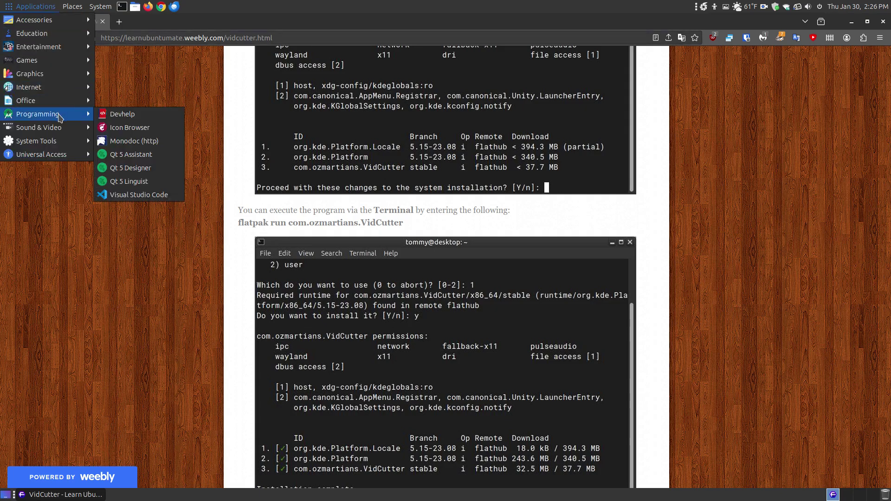
mouse_move(56, 126)
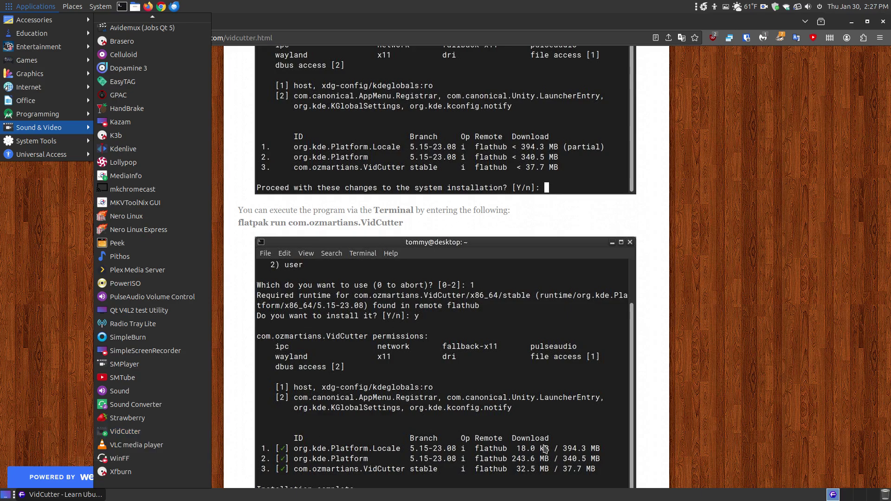
click(696, 386)
Review the guide's instructions for launching VidCutter from the terminal or applications menu, and its picture of the first-run window
scroll(696, 388, down, 4)
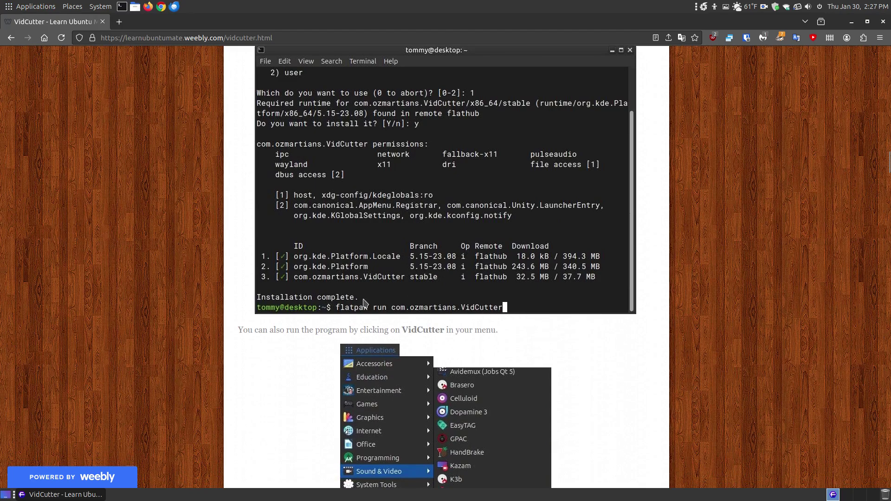
scroll(411, 301, up, 2)
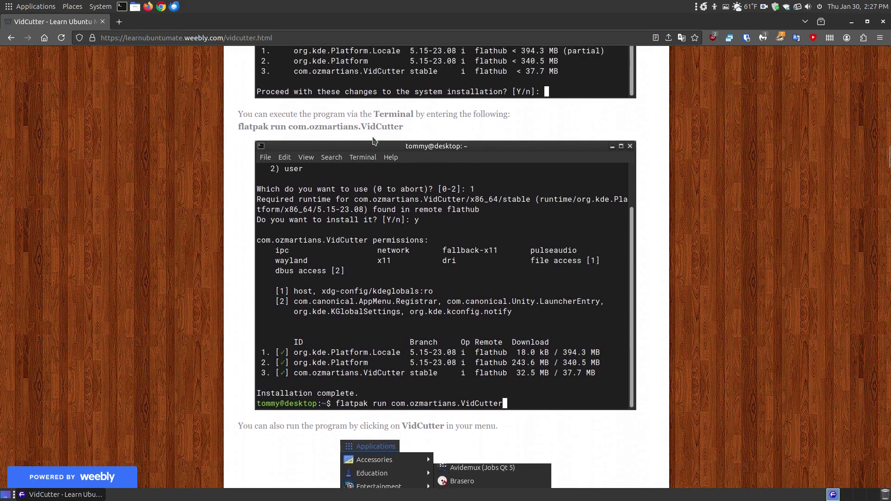
scroll(680, 360, down, 6)
scroll(678, 362, down, 8)
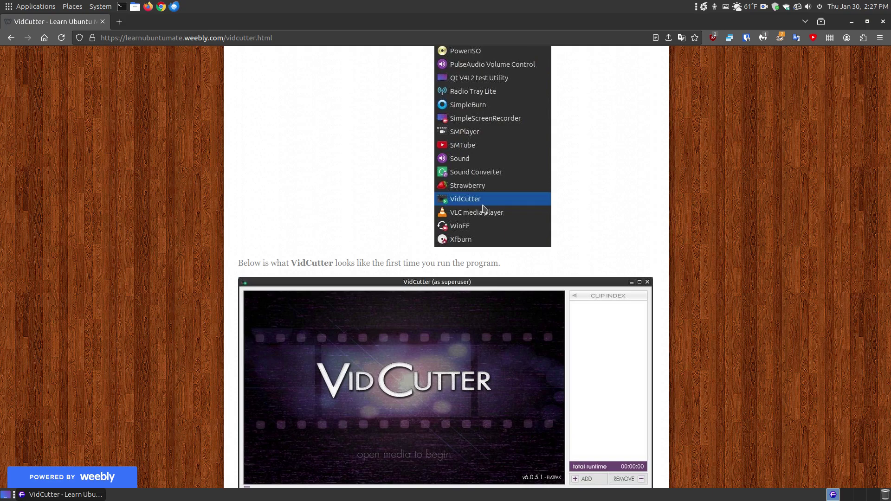
scroll(683, 276, down, 4)
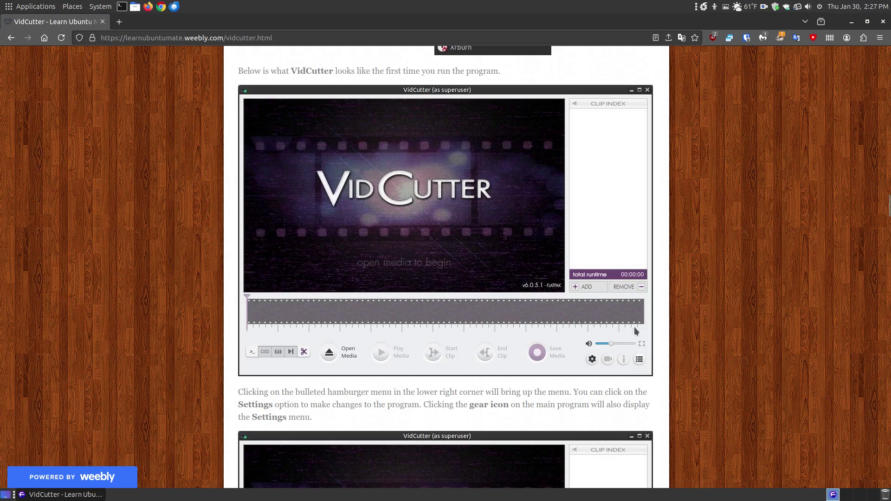
Read how the guide reaches VidCutter's Settings and examine the General options, including SmartCut mode, clip segments and seeking levels
scroll(732, 279, down, 3)
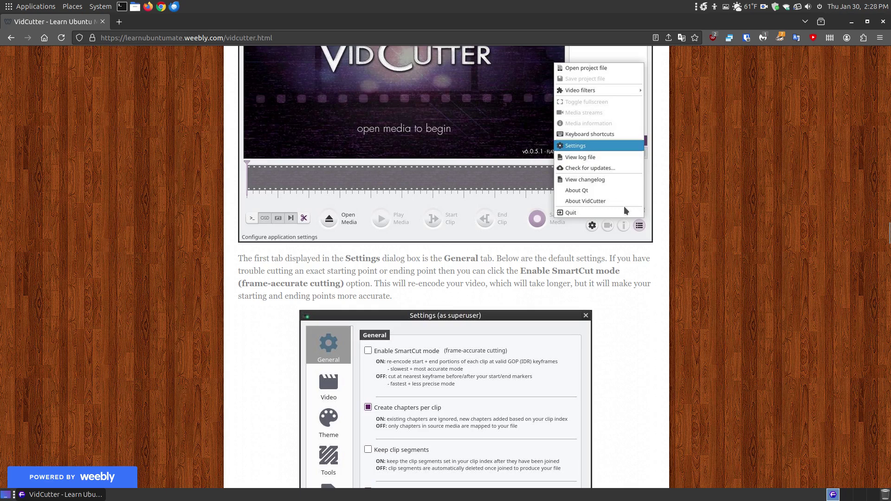
scroll(591, 336, down, 2)
scroll(591, 337, down, 2)
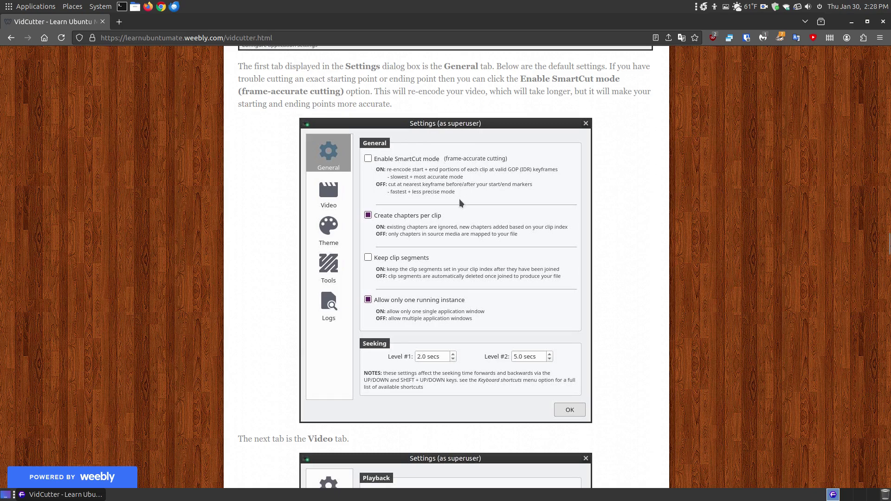
scroll(459, 202, down, 2)
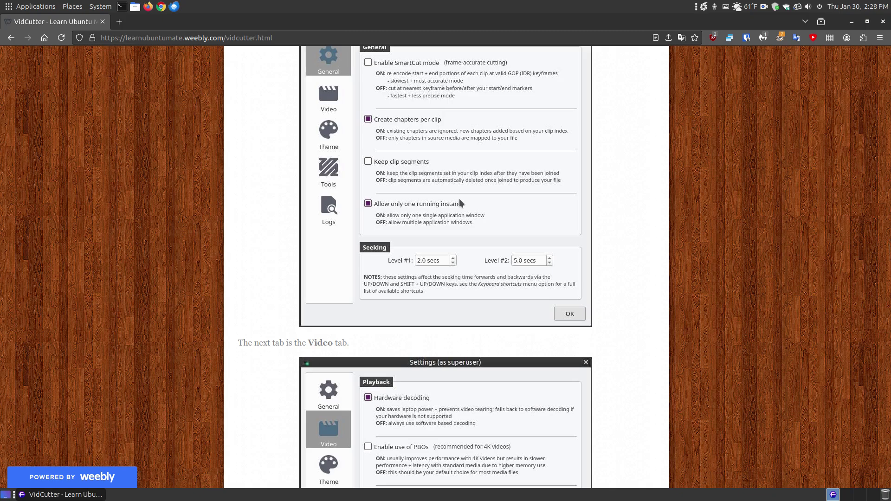
scroll(459, 203, up, 4)
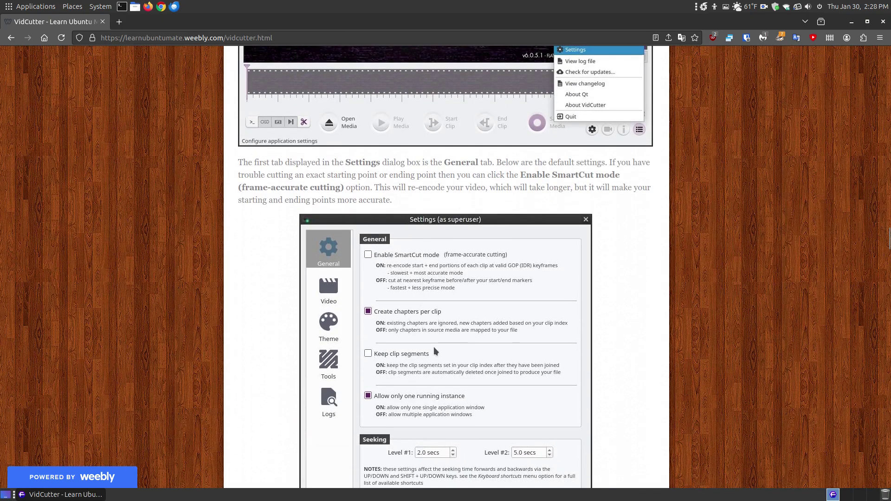
scroll(433, 347, down, 2)
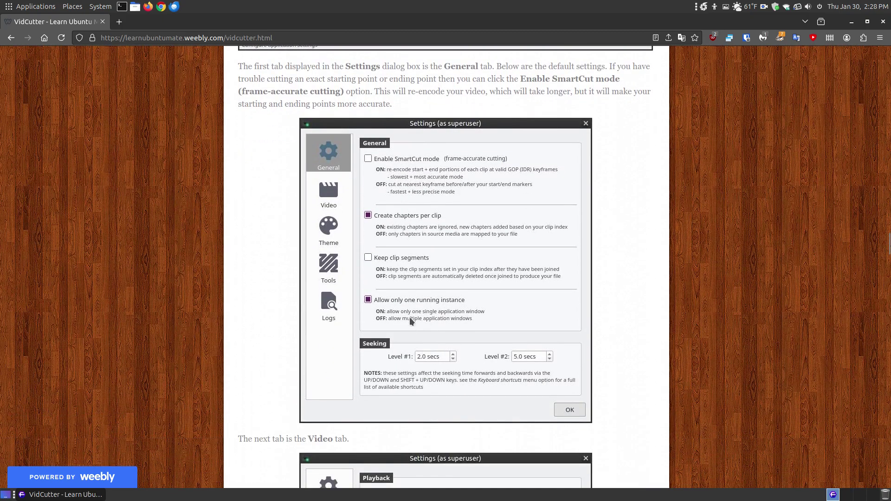
Examine the guide's screenshots of VidCutter's Video, Theme, Tools and Logs settings
scroll(409, 325, down, 4)
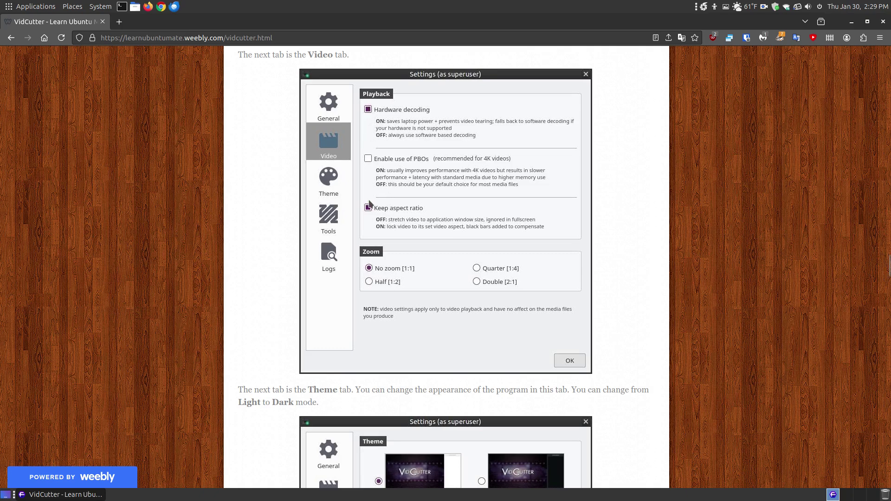
scroll(369, 204, down, 6)
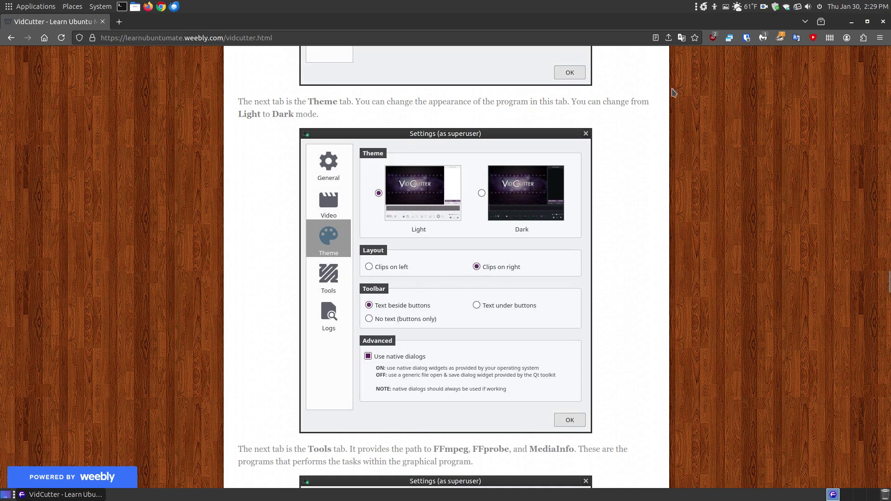
scroll(638, 240, down, 1)
scroll(639, 241, down, 2)
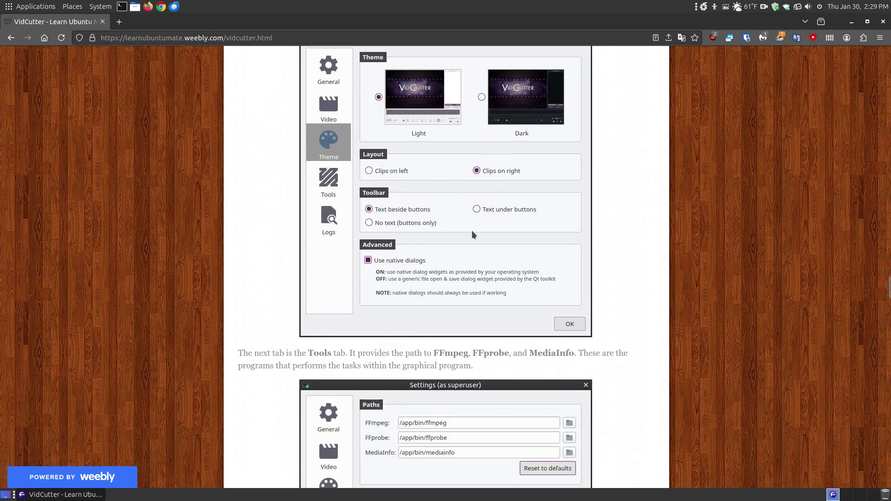
scroll(585, 246, down, 9)
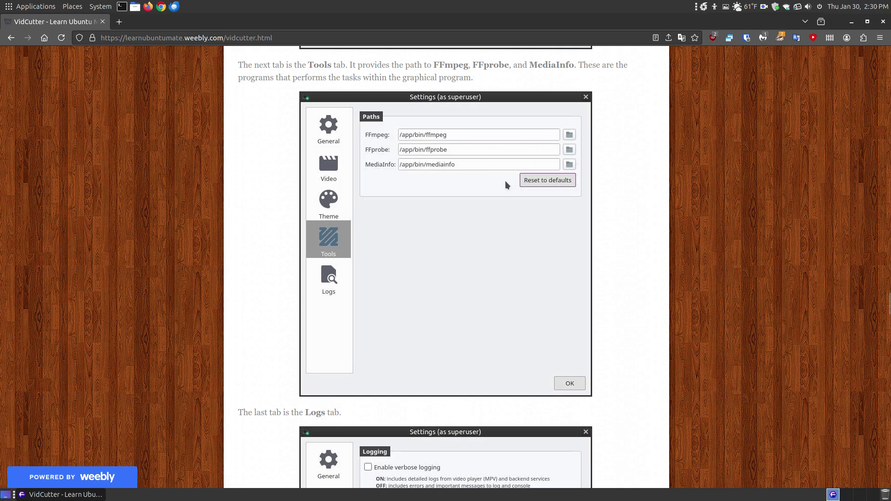
scroll(473, 251, down, 5)
scroll(470, 255, up, 5)
scroll(450, 204, down, 5)
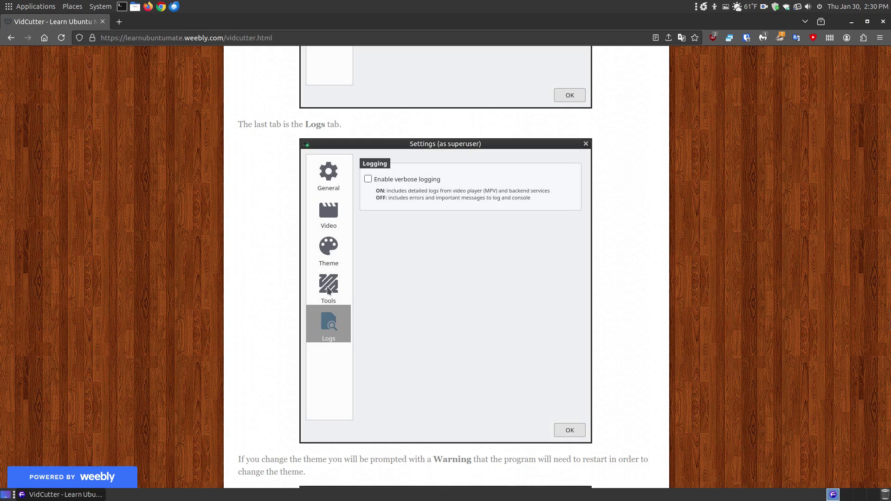
Read the guide's note on restarting VidCutter to switch themes and view the dark theme's main window
scroll(515, 279, down, 4)
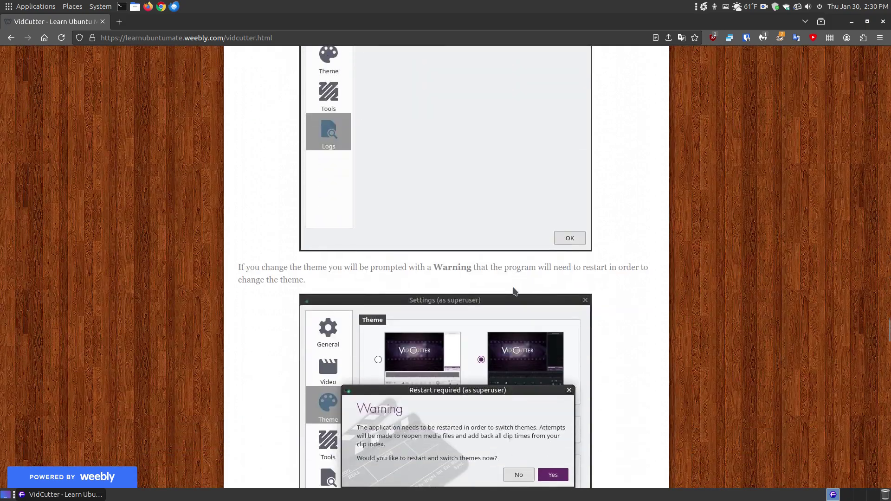
scroll(513, 291, down, 4)
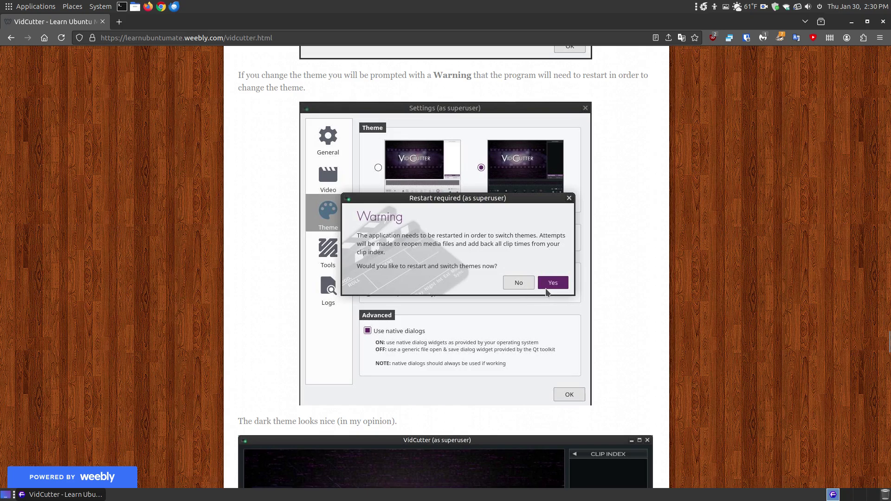
scroll(522, 319, down, 8)
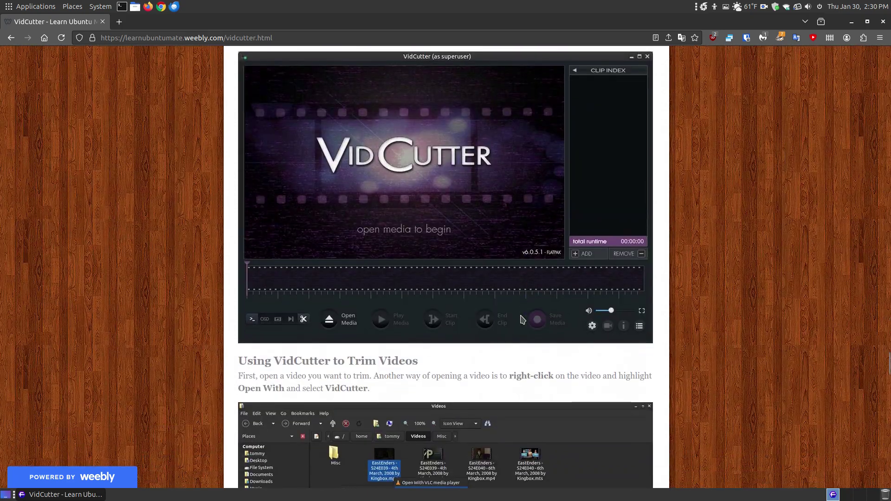
scroll(522, 319, up, 2)
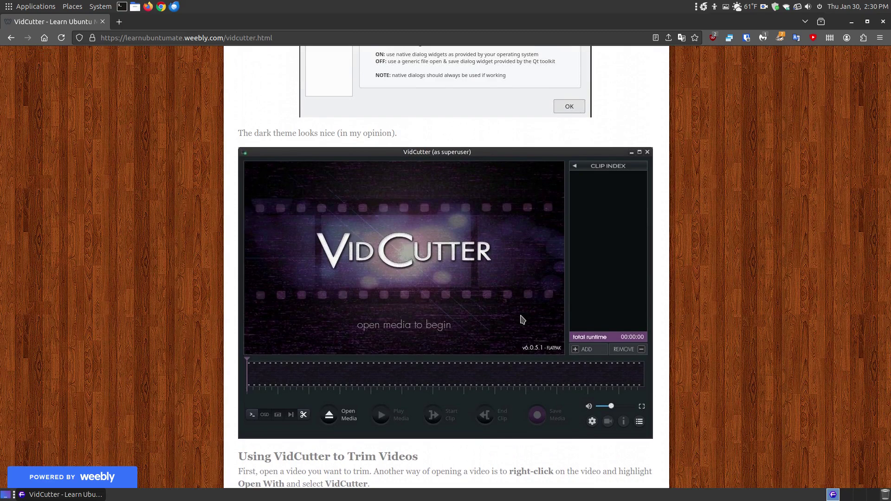
scroll(521, 336, down, 3)
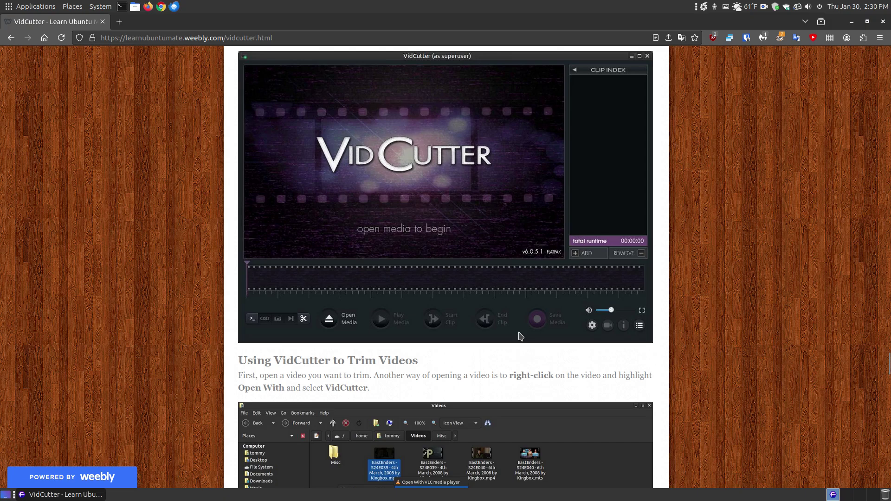
Read the trimming section on opening a video with VidCutter from the file manager and moving to its starting point
scroll(488, 230, down, 9)
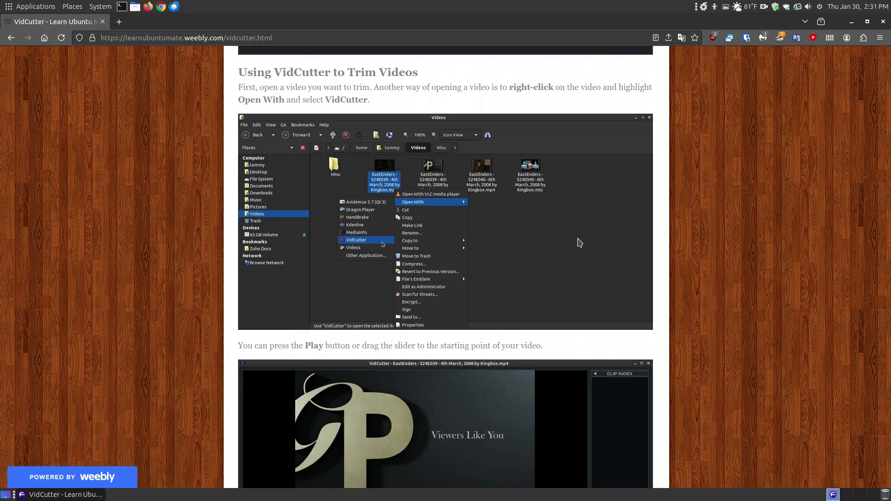
scroll(549, 246, down, 4)
scroll(506, 270, up, 6)
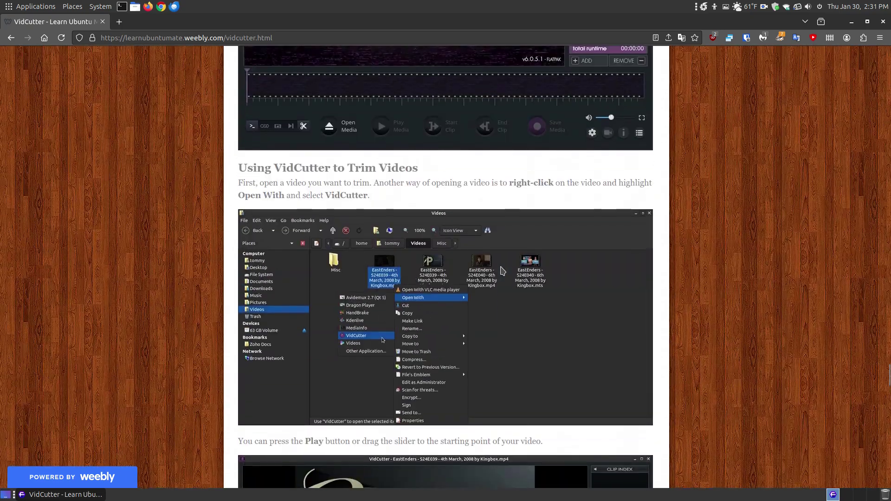
scroll(503, 271, down, 2)
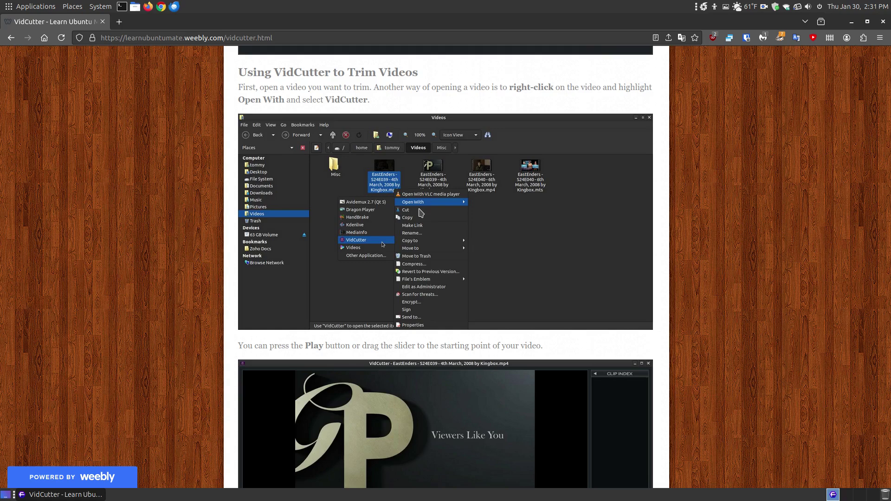
scroll(422, 213, down, 3)
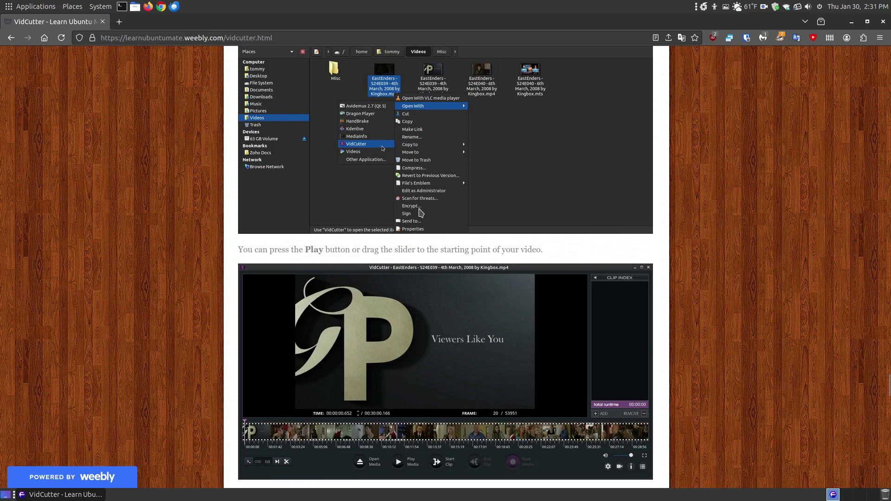
scroll(421, 213, up, 3)
scroll(421, 213, down, 6)
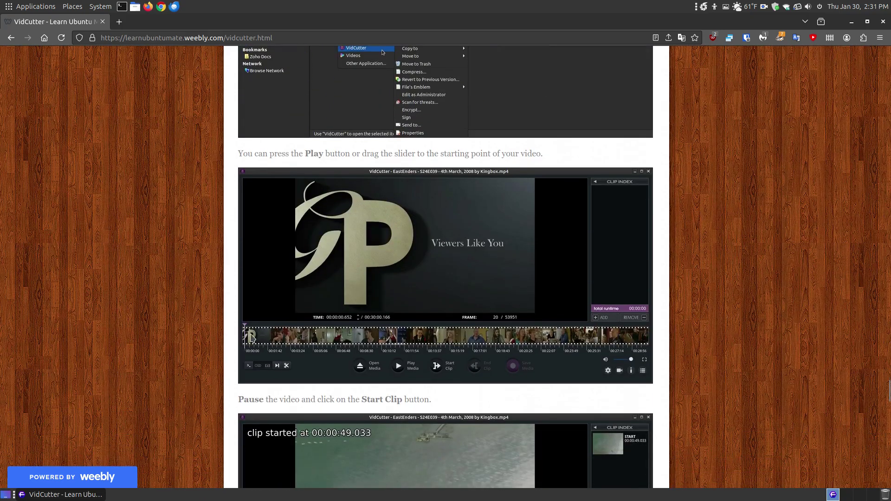
Read how to mark the clip's start and end and save the trimmed video under a name with the _EDIT suffix
scroll(348, 337, down, 6)
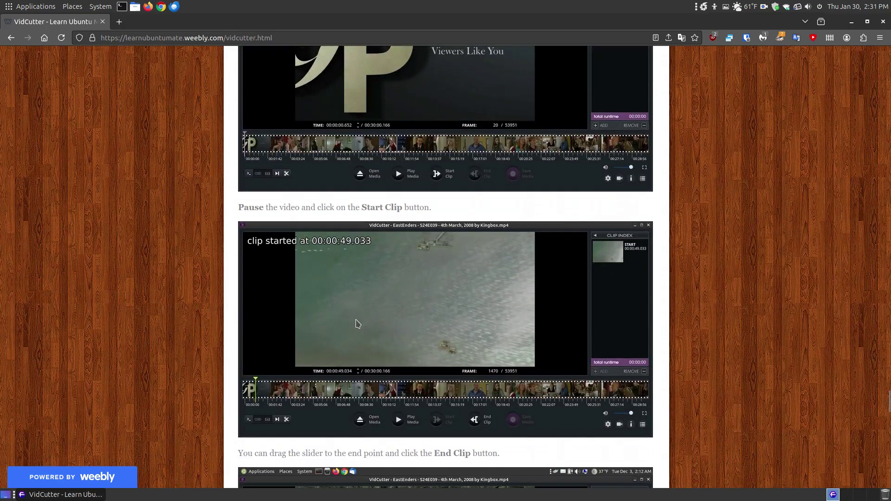
scroll(357, 324, down, 9)
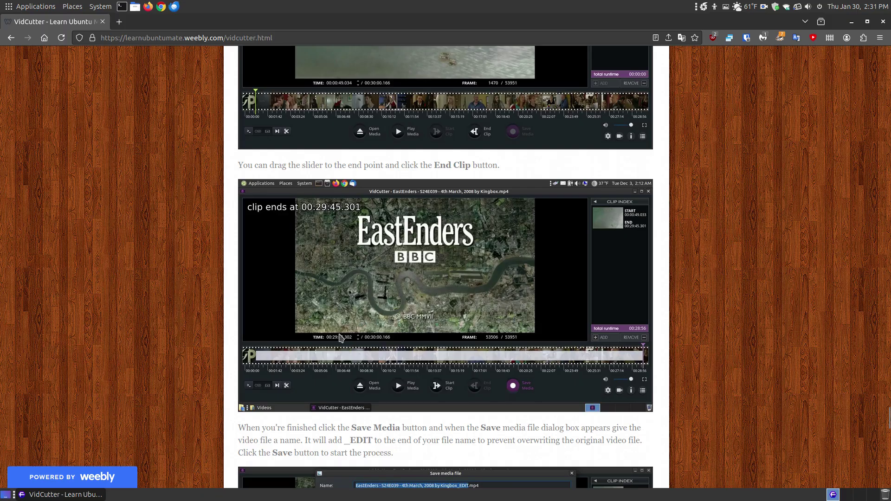
scroll(339, 344, down, 5)
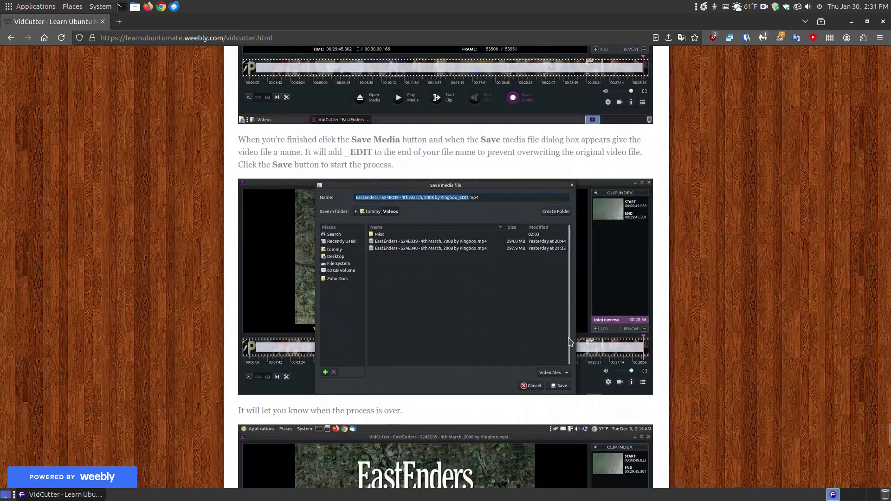
scroll(564, 304, up, 2)
scroll(513, 293, up, 2)
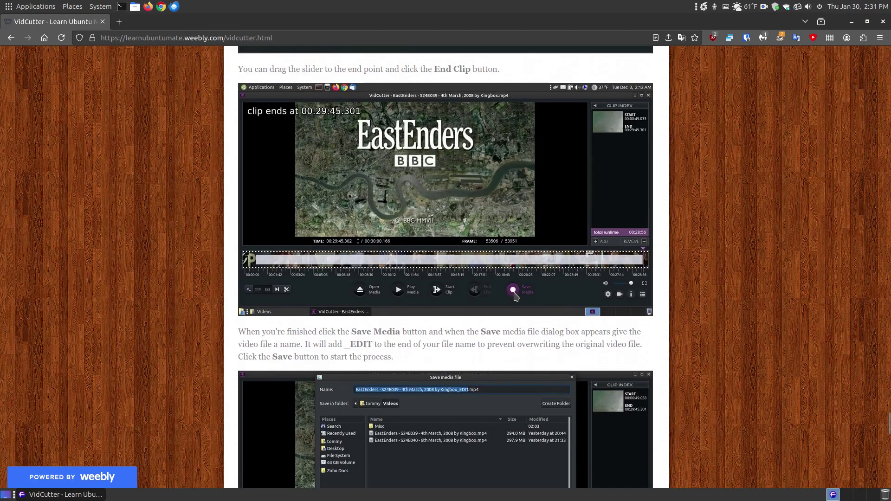
scroll(510, 321, down, 2)
scroll(509, 321, down, 4)
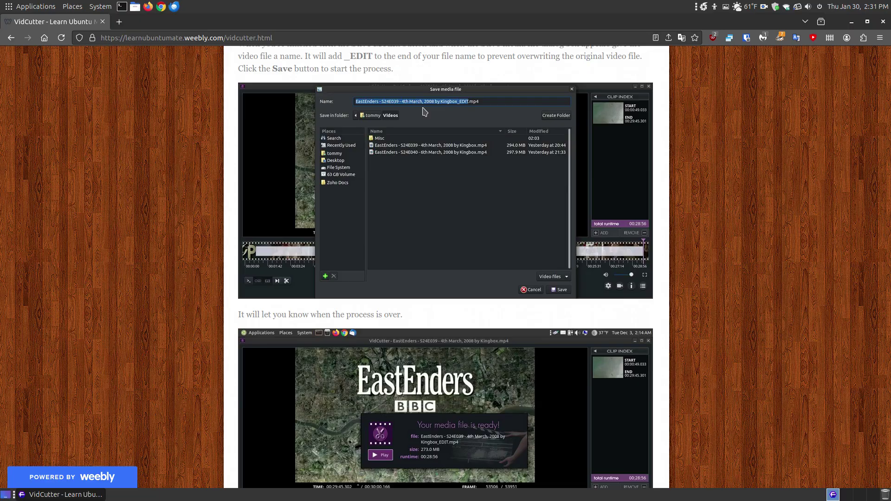
Review the guide's completed export and output playback, and read the section on removing VidCutter through Flatpak
scroll(424, 111, down, 6)
scroll(563, 321, up, 8)
scroll(570, 365, down, 8)
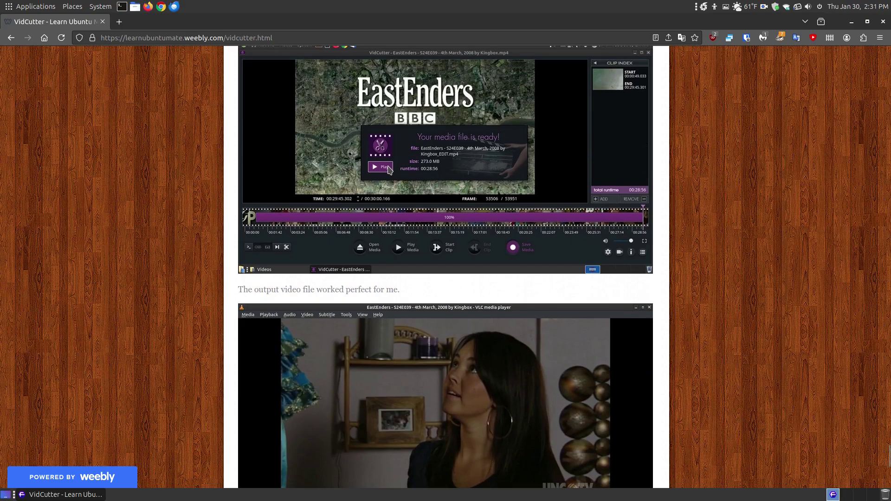
scroll(448, 227, down, 4)
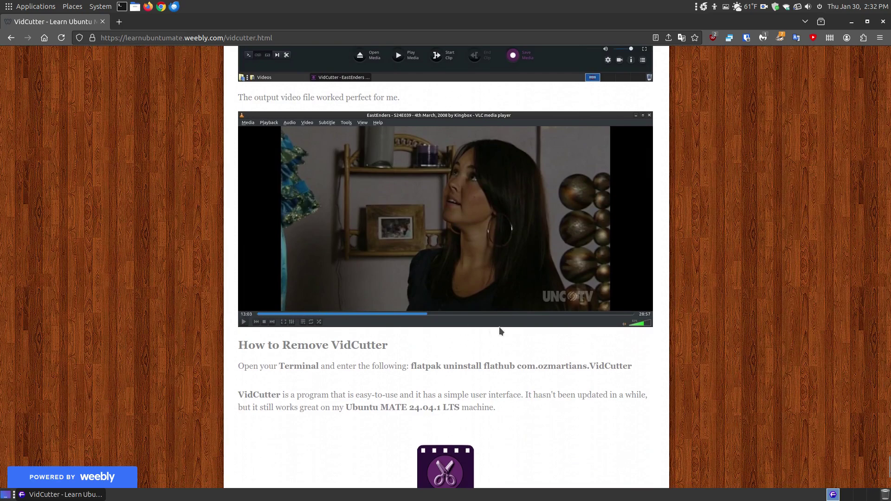
Leave the guide and open Big Buck Bunny.mp4 from the Videos folder with VidCutter
scroll(611, 325, down, 4)
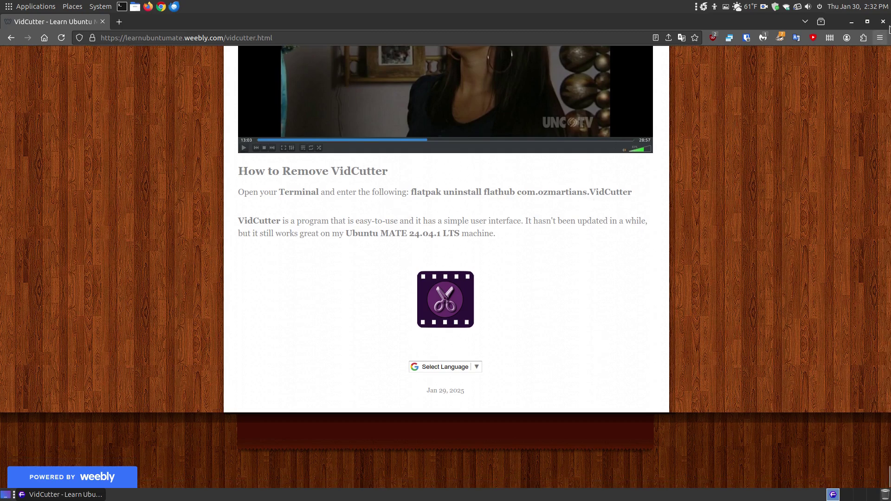
click(852, 26)
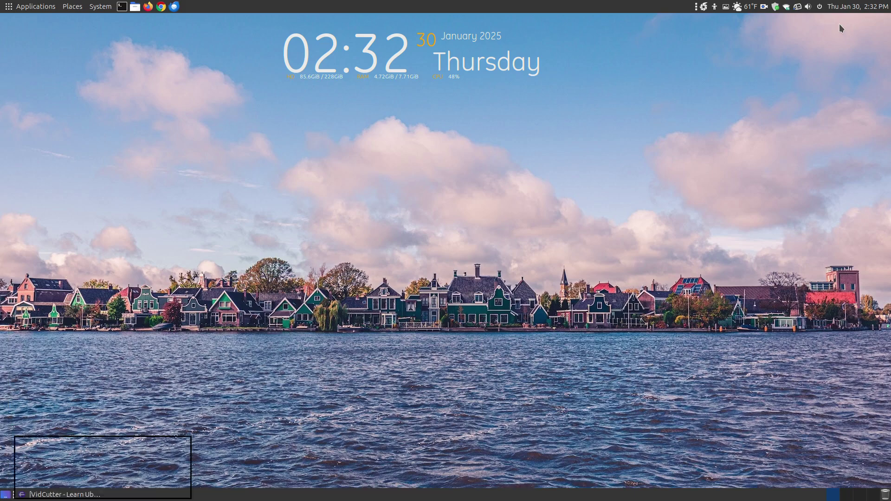
click(134, 6)
click(31, 166)
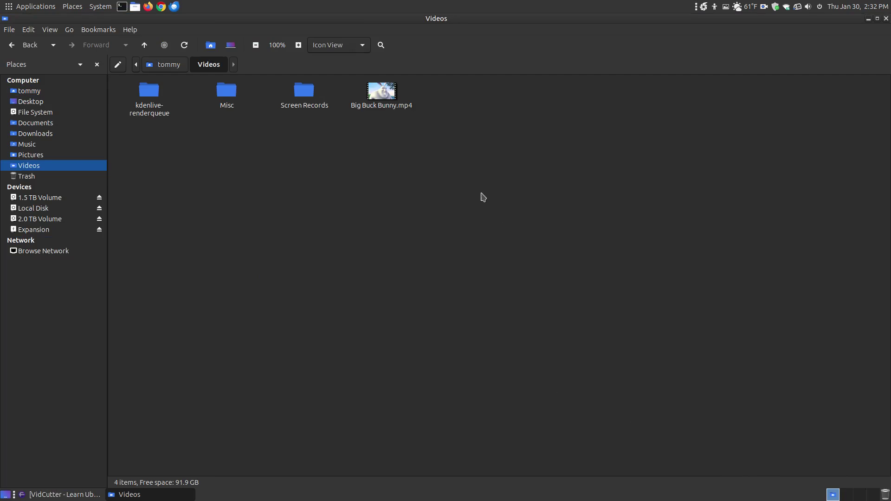
click(393, 102)
right_click(392, 102)
mouse_move(429, 123)
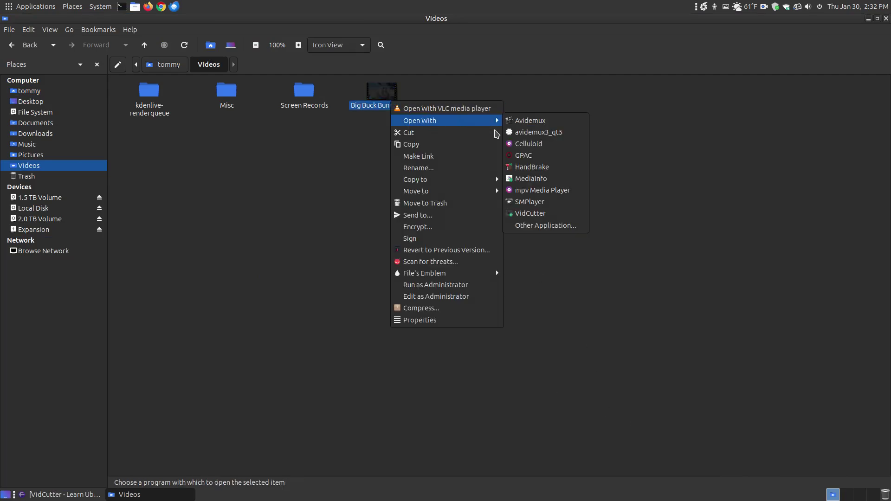
click(532, 212)
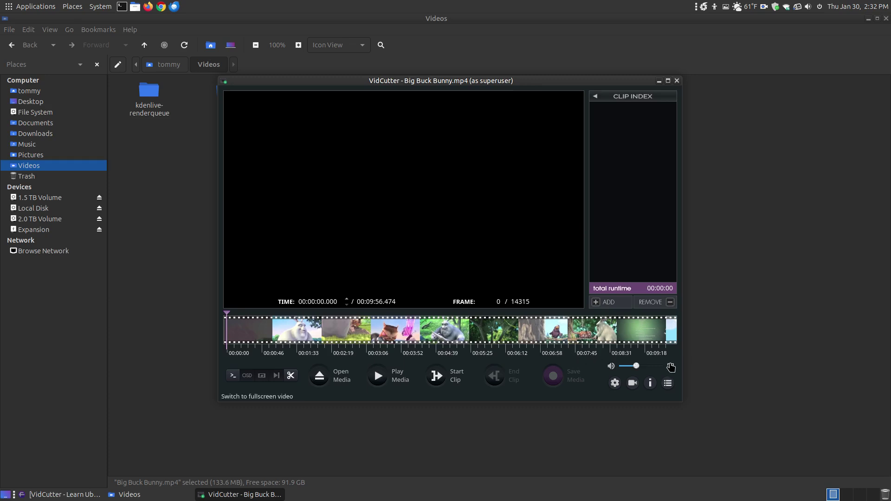
Move the Big Buck Bunny video to about 00:04:12 and mark the clip's start there
click(379, 377)
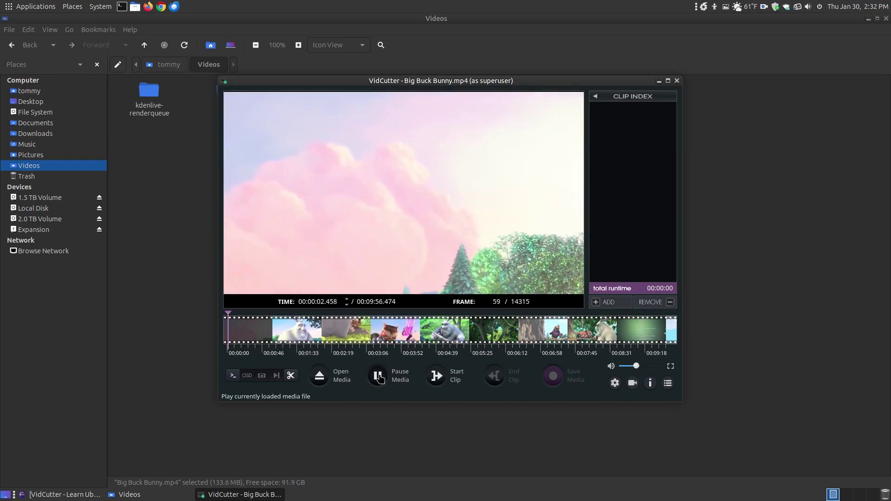
click(379, 377)
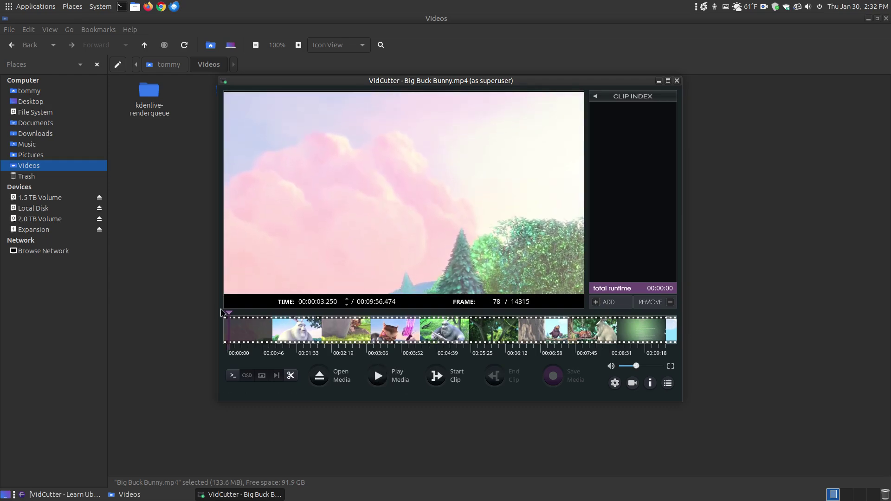
drag(229, 314, 413, 315)
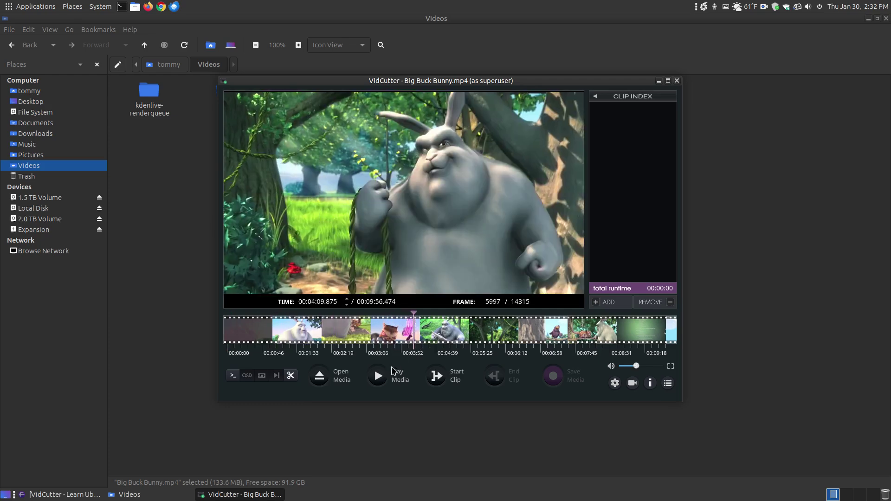
click(385, 377)
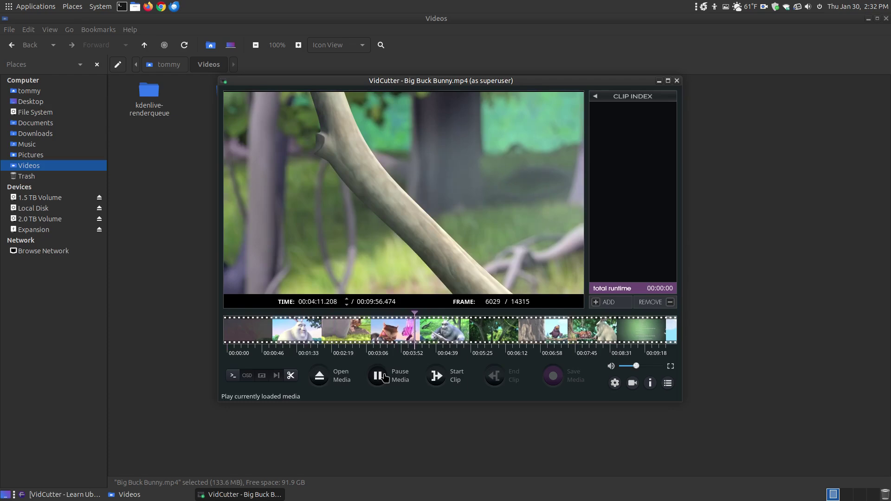
click(385, 377)
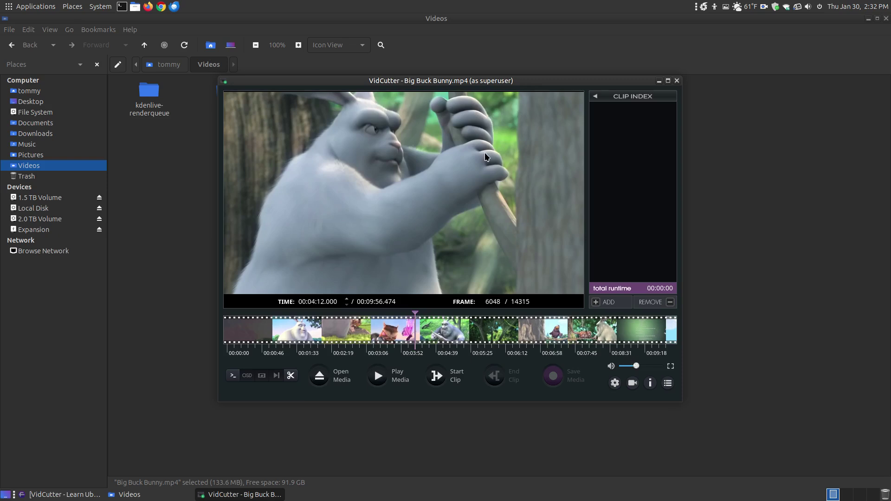
click(436, 376)
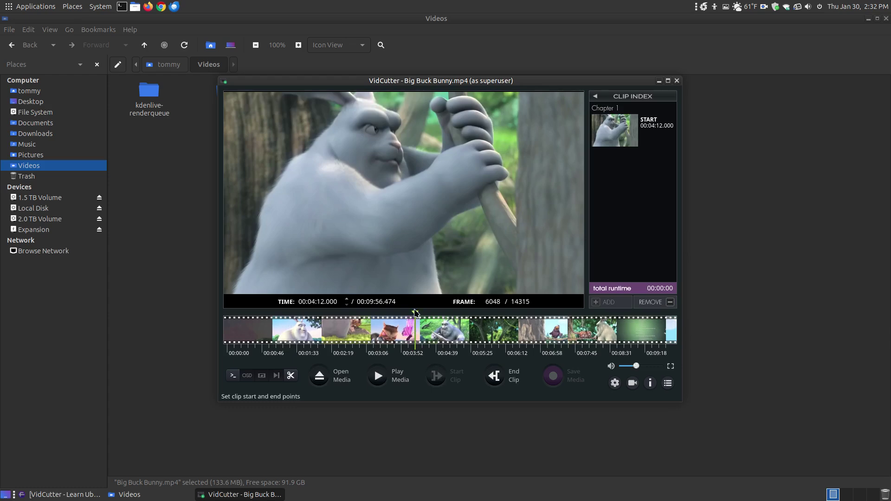
Advance the video to about 00:04:46, mark the clip's end there, and move the playhead on to about 00:05:05
click(419, 315)
drag(419, 315, 437, 311)
click(379, 377)
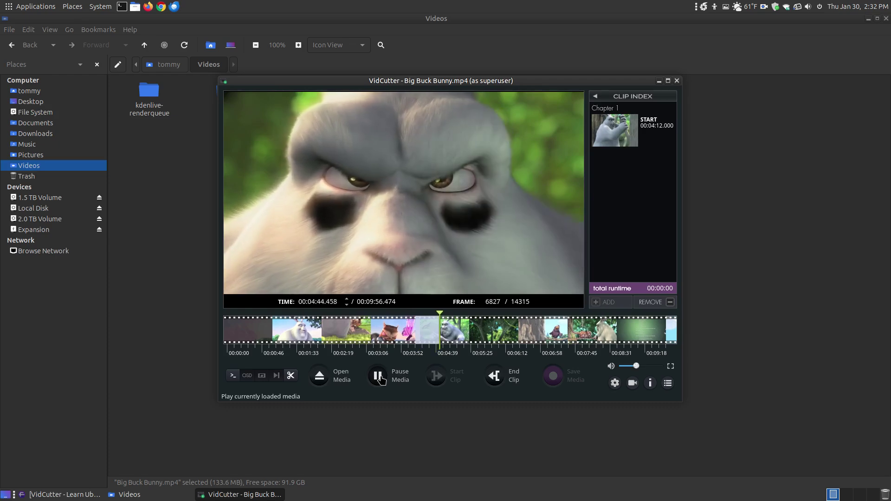
click(378, 377)
click(495, 378)
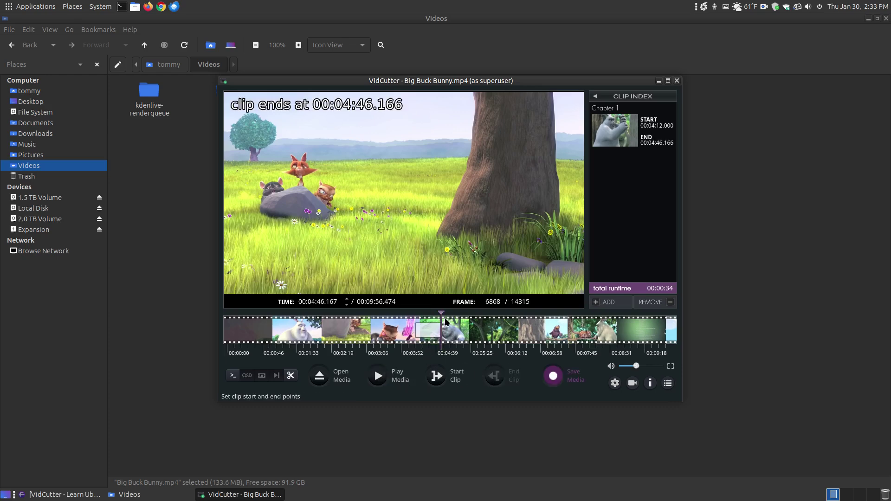
drag(442, 316, 455, 316)
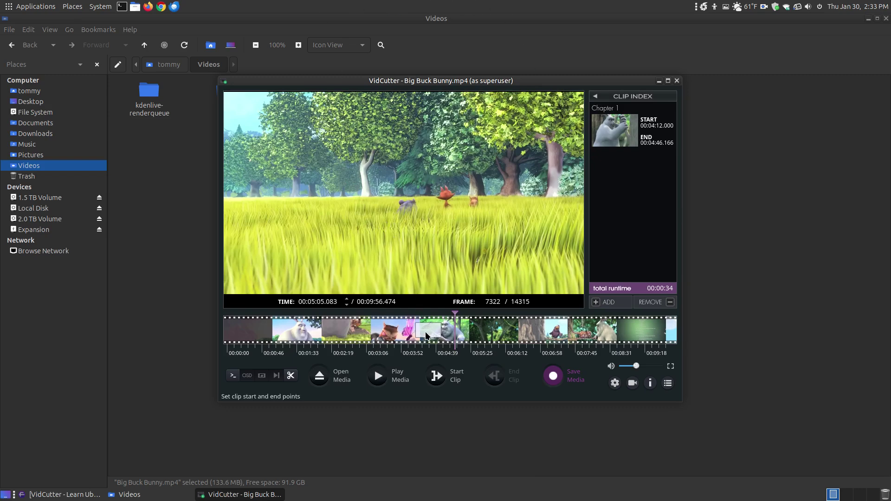
Save the trimmed clip in the Videos folder as Big Buck Bunny_EDIT.mp4
click(553, 378)
click(313, 198)
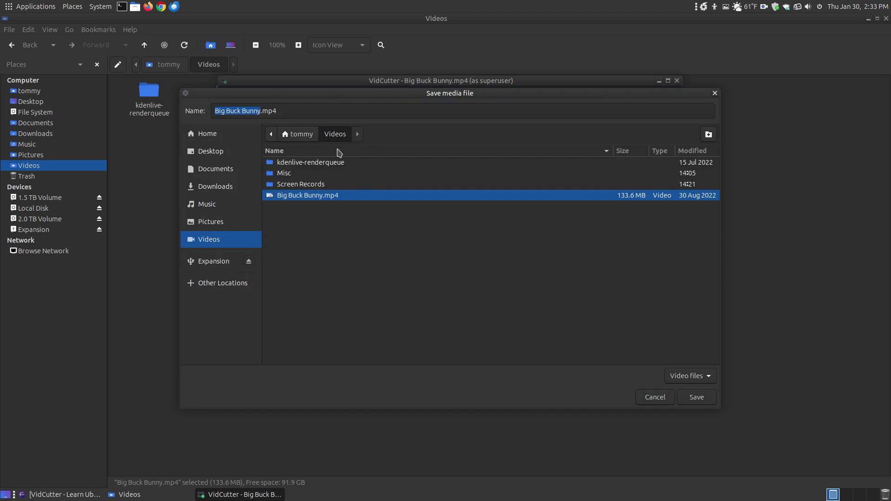
click(259, 113)
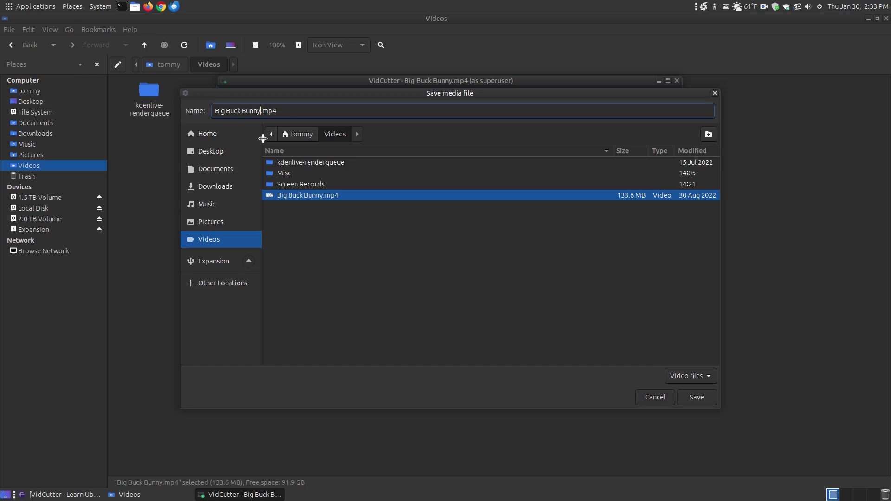
text(_)
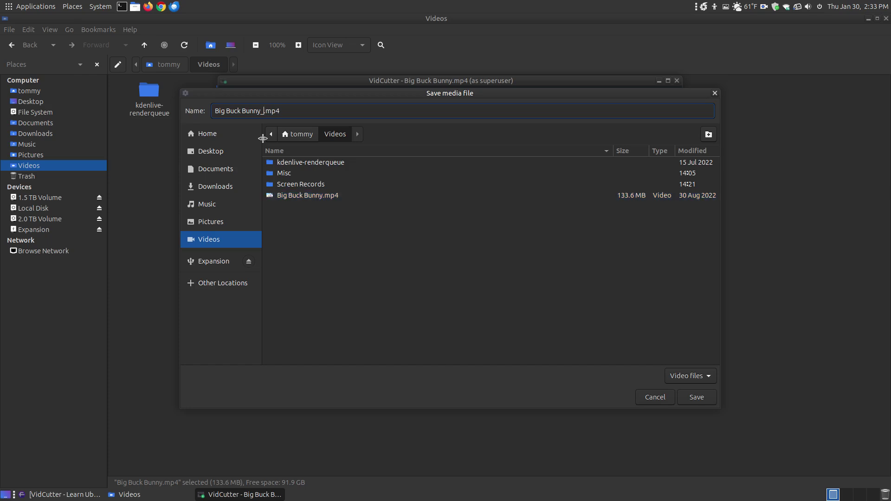
text(EDIT)
click(696, 397)
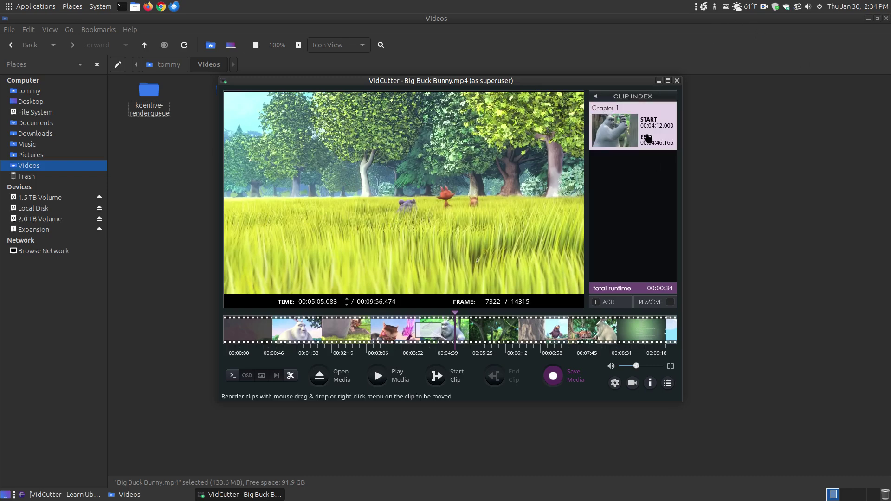
Minimize VidCutter and compare the file sizes of Big Buck Bunny_EDIT.mp4 and Big Buck Bunny.mp4 in the Videos folder
click(659, 82)
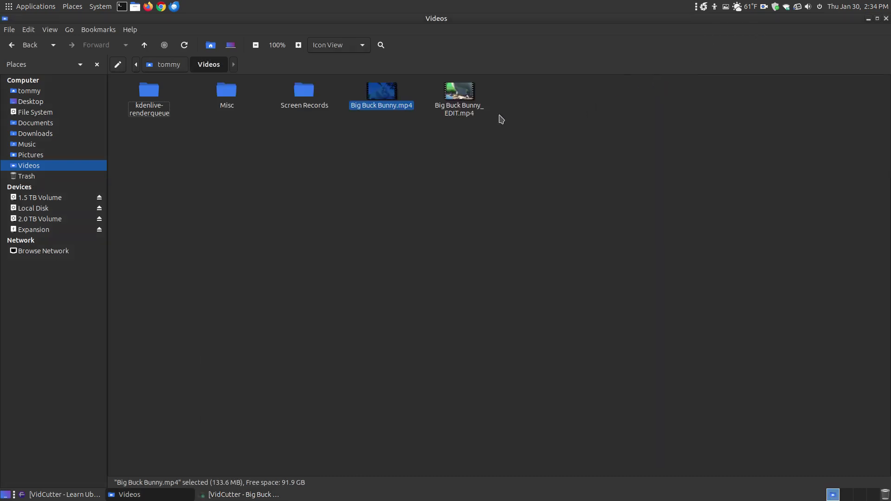
click(461, 107)
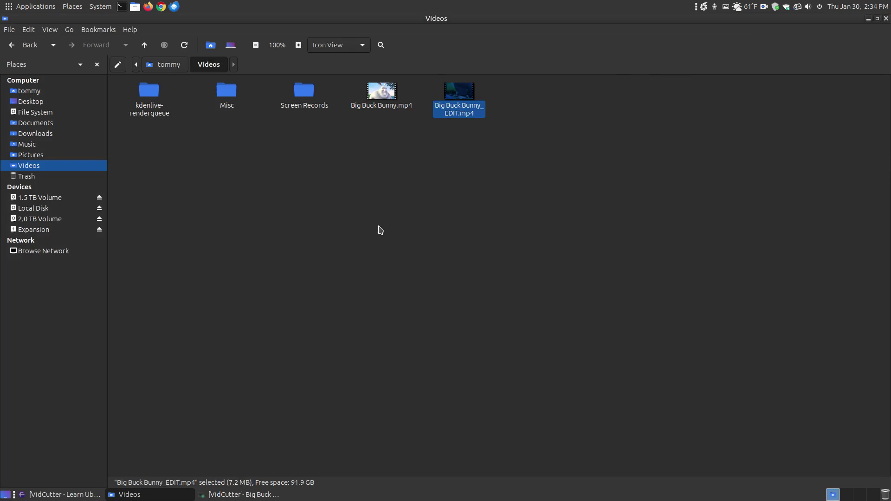
click(381, 104)
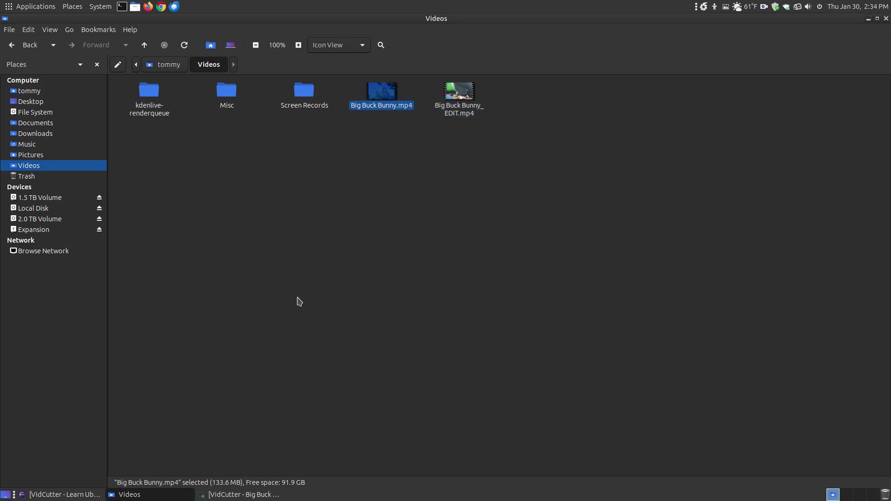
Play the original Big Buck Bunny.mp4 and the trimmed Big Buck Bunny_EDIT.mp4 in VLC, closing the player after each playback
double_click(383, 94)
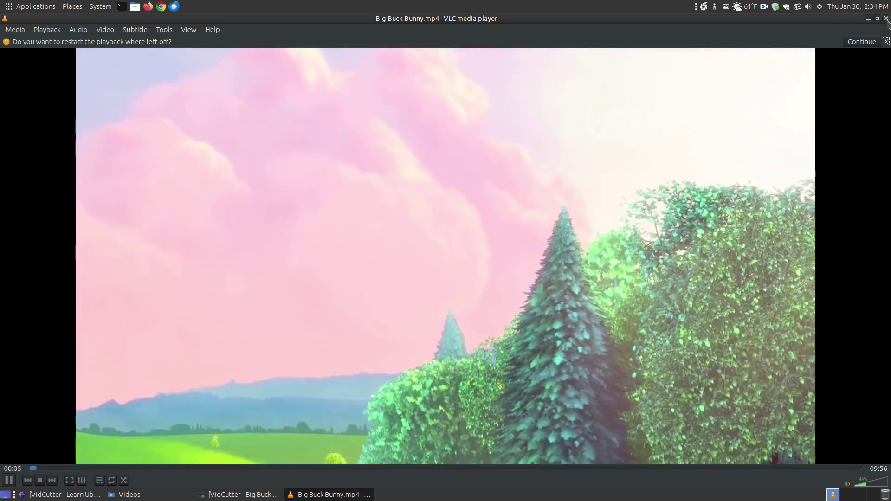
click(887, 19)
click(459, 92)
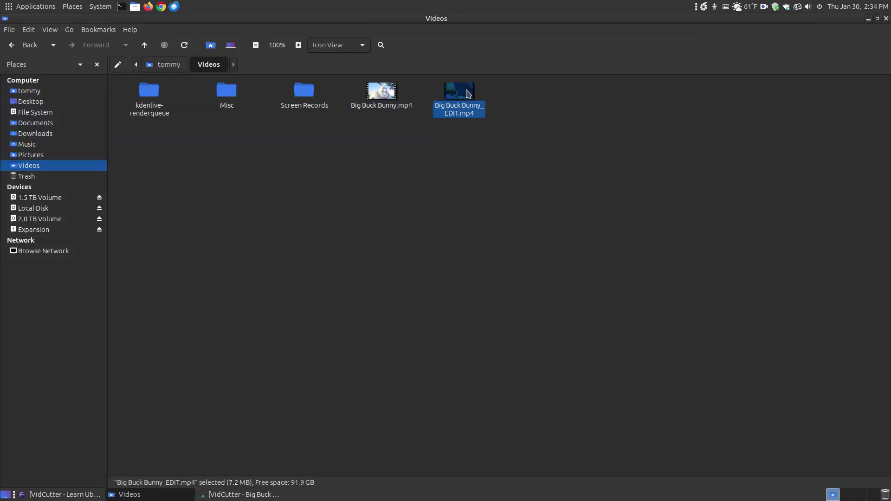
key(Return)
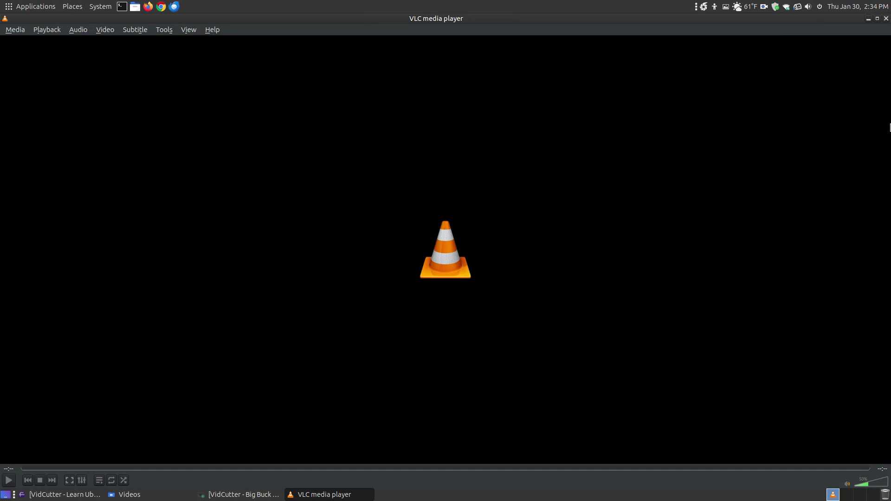
click(887, 18)
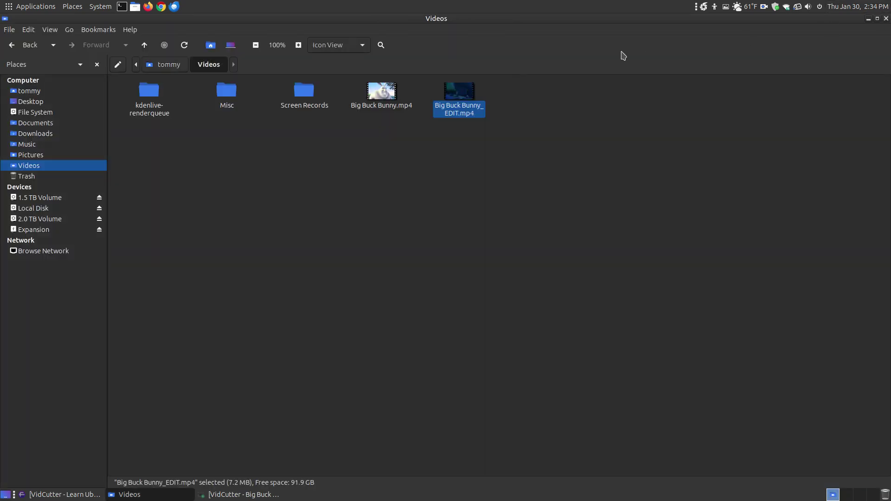
key(Return)
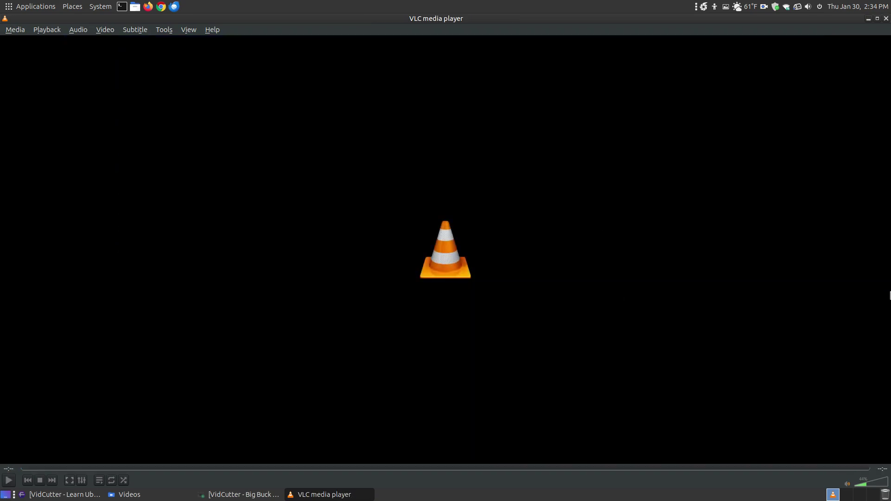
click(887, 19)
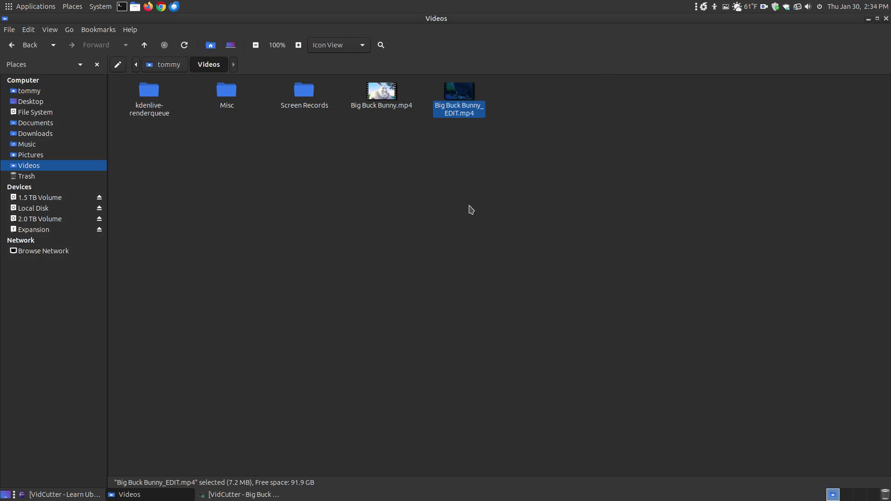
Minimize the Videos folder window, bring VidCutter back up and close it
click(869, 19)
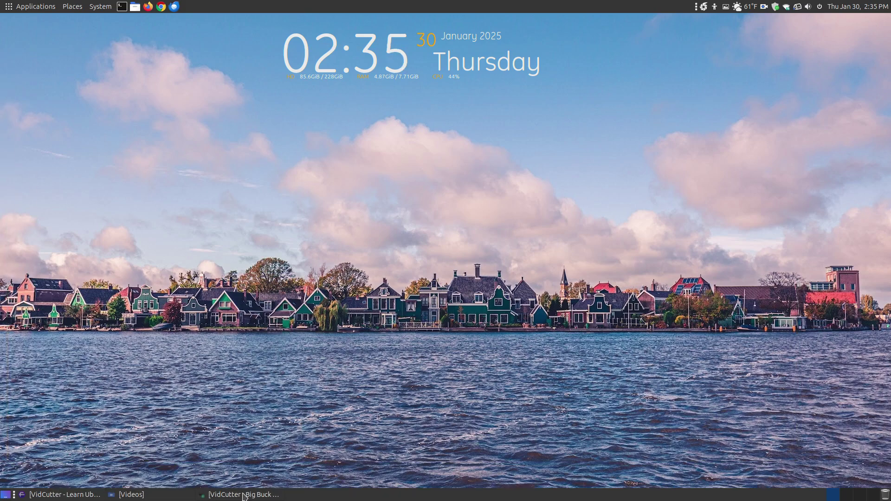
click(223, 494)
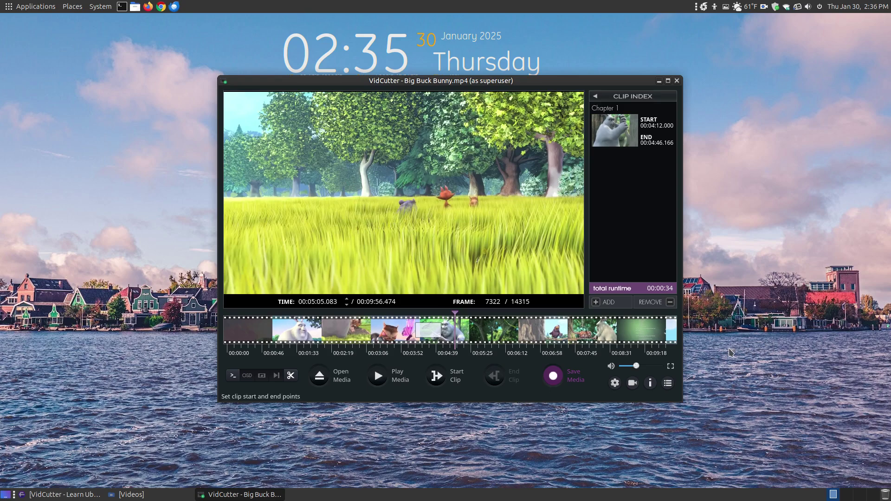
click(676, 81)
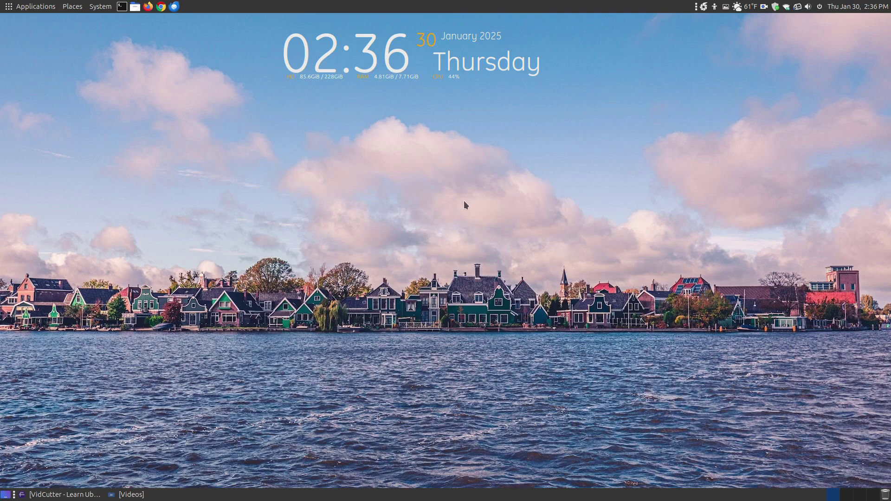